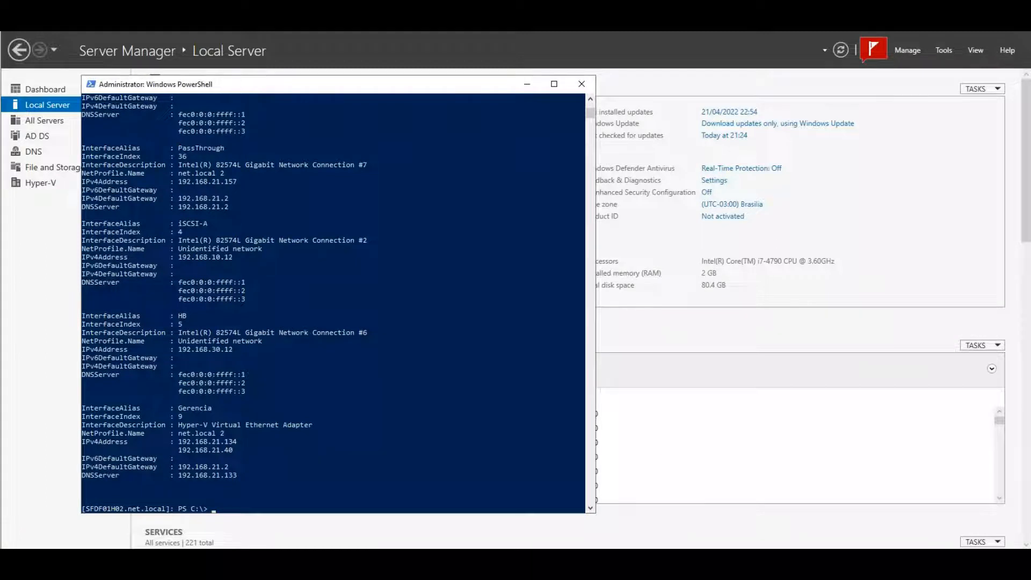
Clear the remote PowerShell console, list the host's adapters with Get-NetAdapter, and examine the PassThrough adapter's interface index and description.
{"action": "type", "text": "cls"}
{"action": "key", "text": "Return"}
{"action": "type", "text": "get-netadapter"}
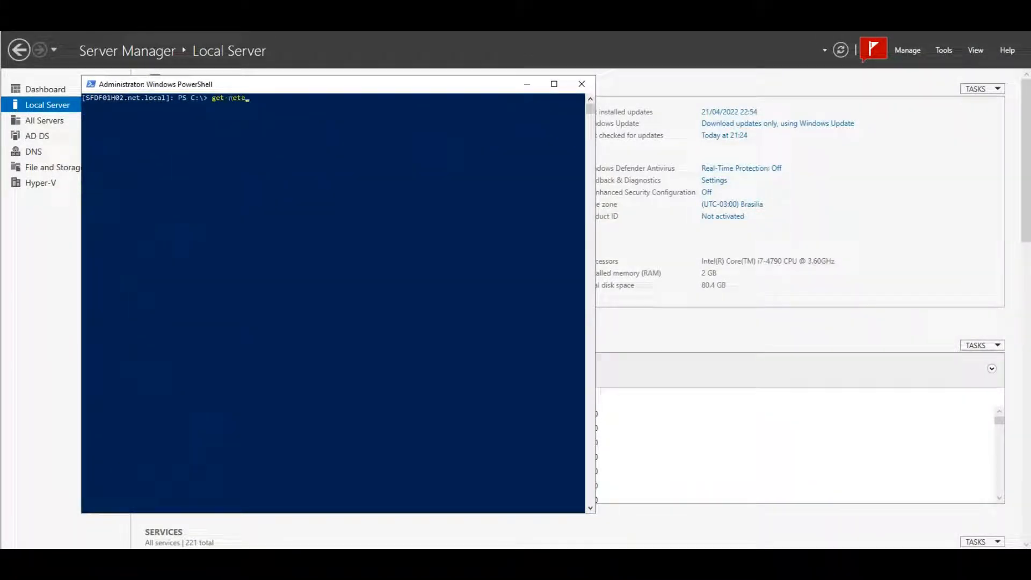
{"action": "key", "text": "Tab"}
{"action": "key", "text": "Return"}
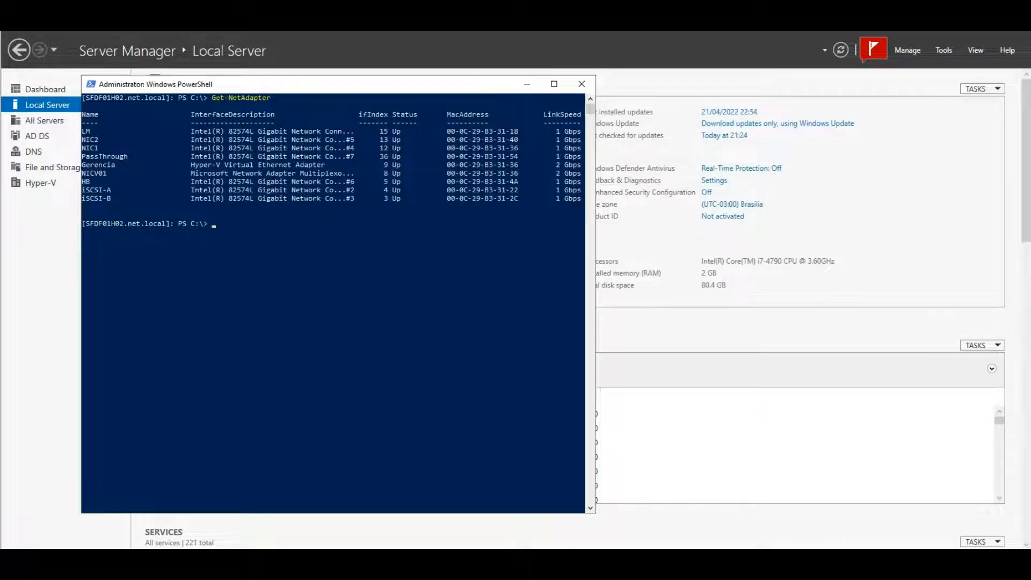
{"action": "left_click_drag", "start_coordinate": [348, 156], "coordinate": [385, 156]}
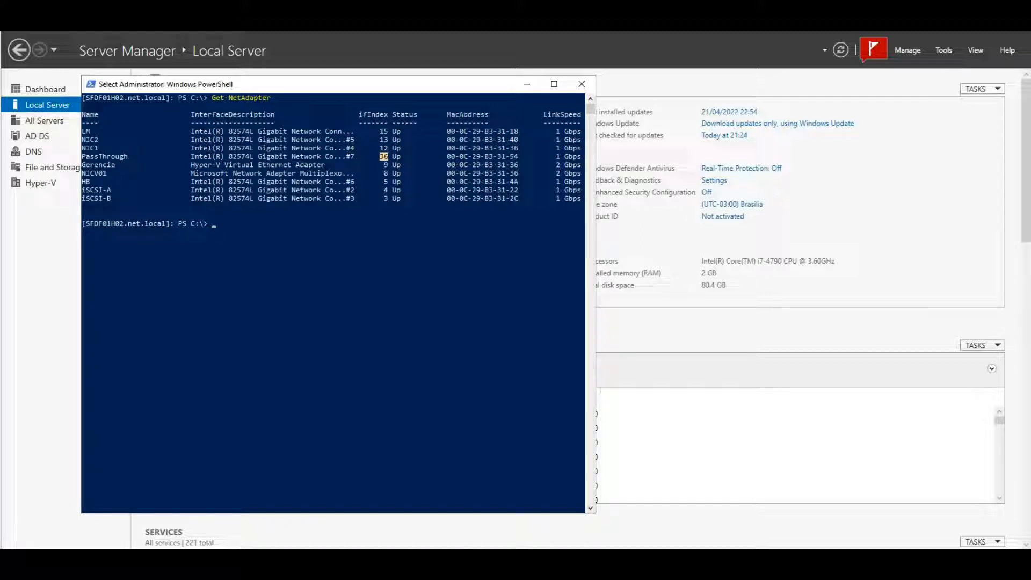
{"action": "left_click_drag", "start_coordinate": [82, 156], "coordinate": [400, 156]}
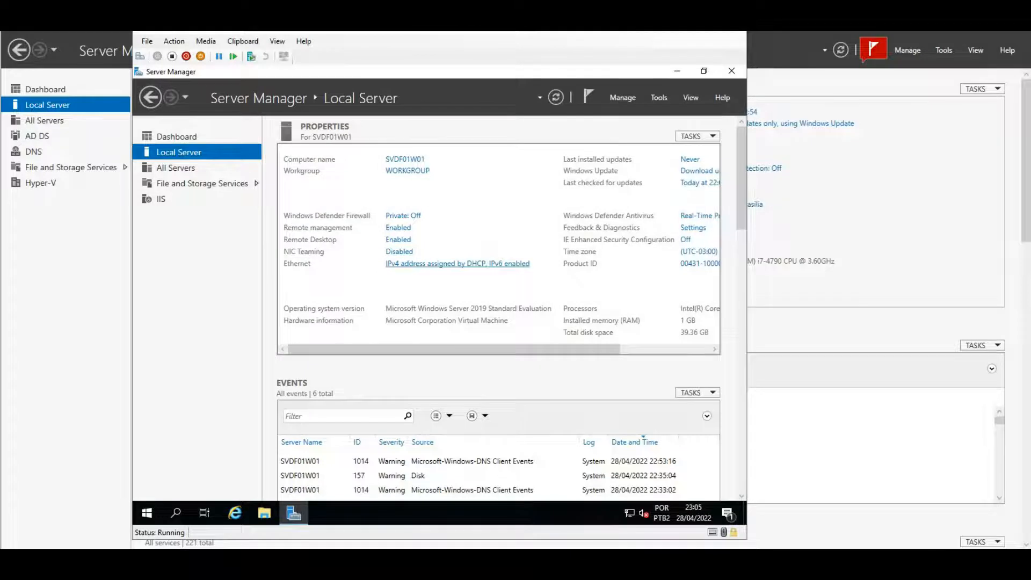
Open the network connections of virtual machine SVDF01W01 to inspect its existing adapters.
{"action": "left_click", "coordinate": [457, 264]}
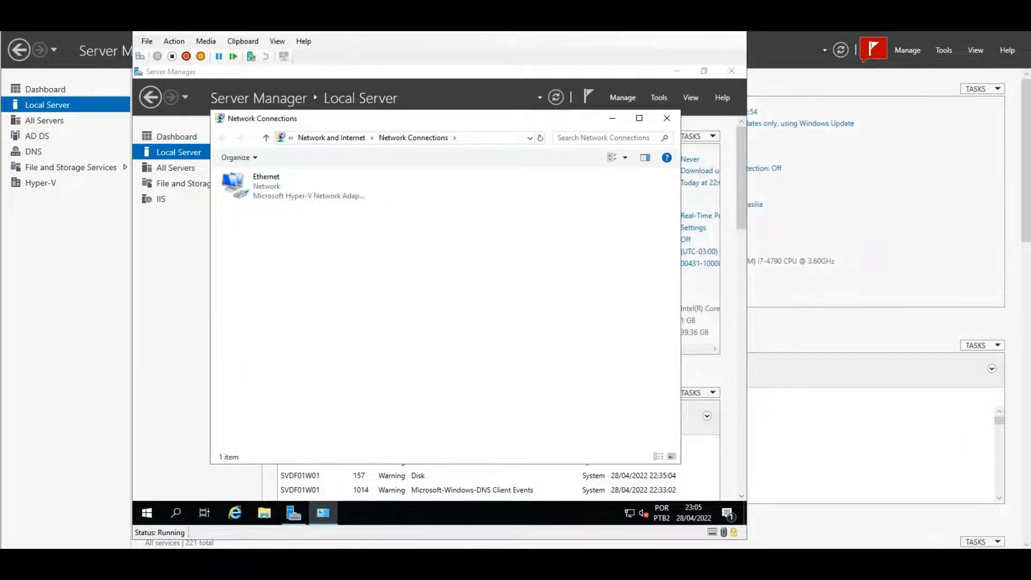
{"action": "mouse_move", "coordinate": [323, 513]}
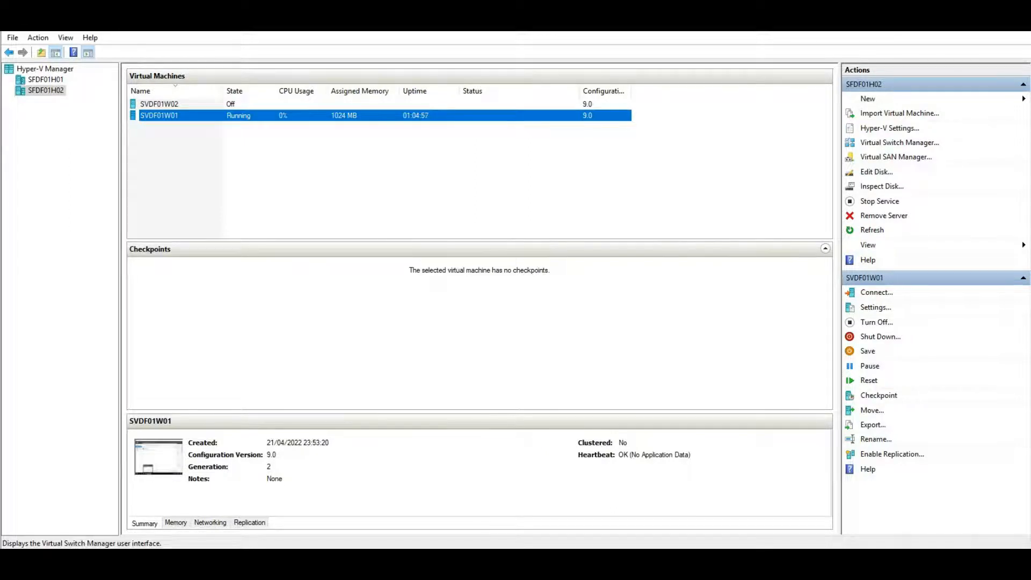
Create an external virtual switch on SFDF01H02 named "passthrough" with the note "Conexao direto com roteador eth1 --. operadora".
{"action": "left_click", "coordinate": [899, 142]}
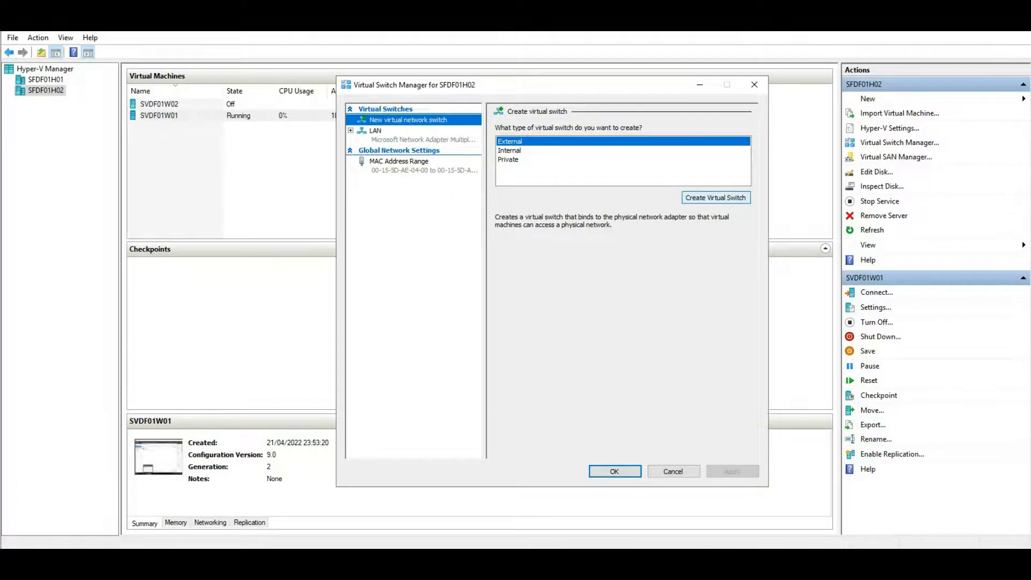
{"action": "left_click", "coordinate": [715, 197]}
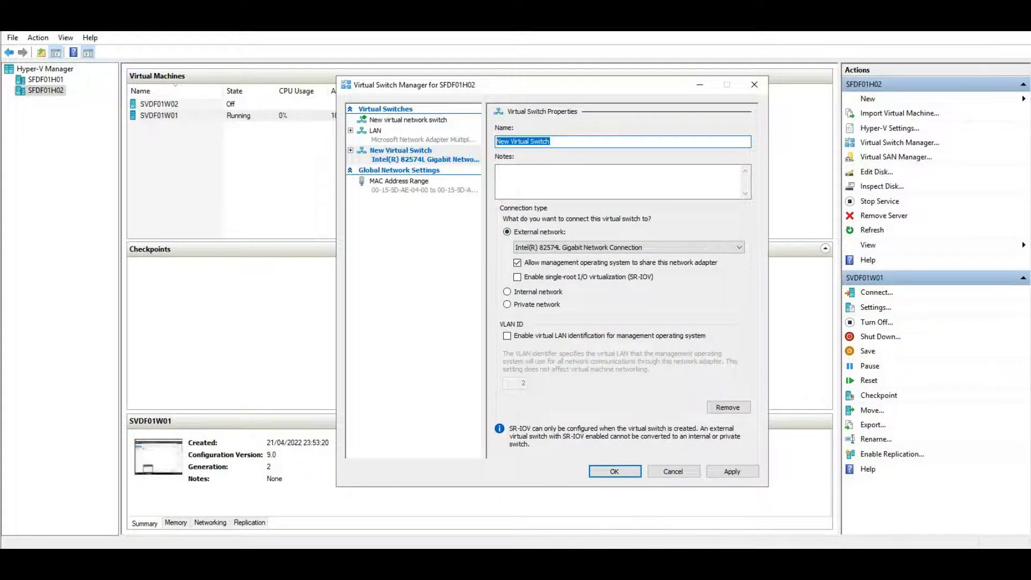
{"action": "type", "text": "passthrough"}
{"action": "left_click", "coordinate": [500, 170]}
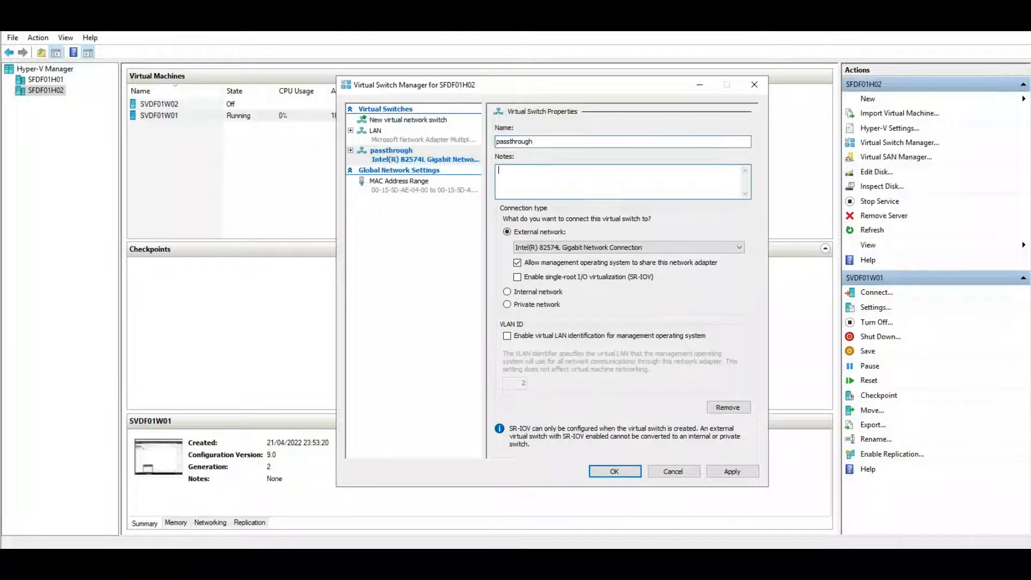
{"action": "type", "text": "Conexa"}
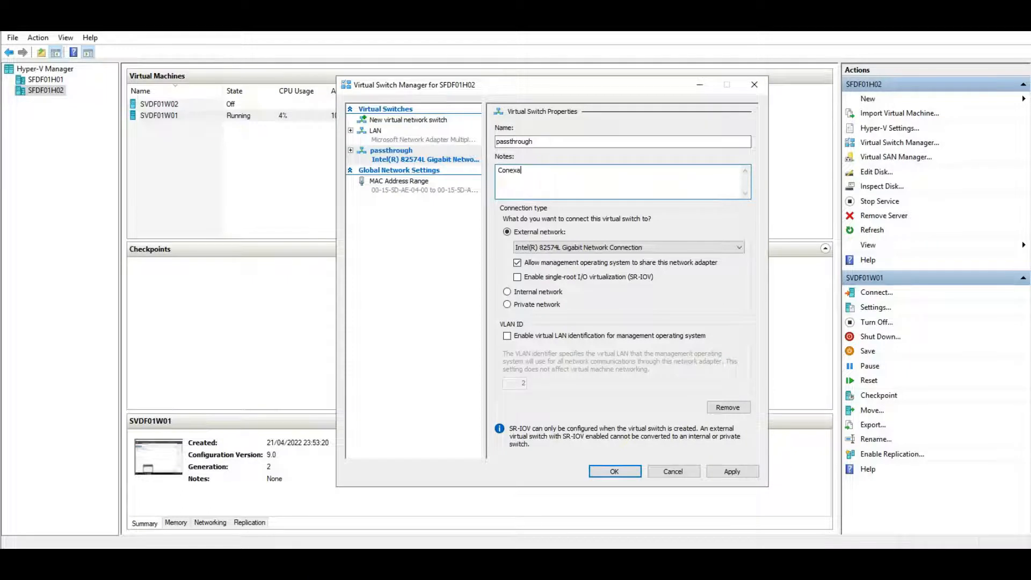
{"action": "type", "text": "o direto com rotesdor"}
{"action": "key", "text": "BackSpace"}
{"action": "key", "text": "BackSpace"}
{"action": "key", "text": "BackSpace"}
{"action": "key", "text": "BackSpace"}
{"action": "type", "text": "ador"}
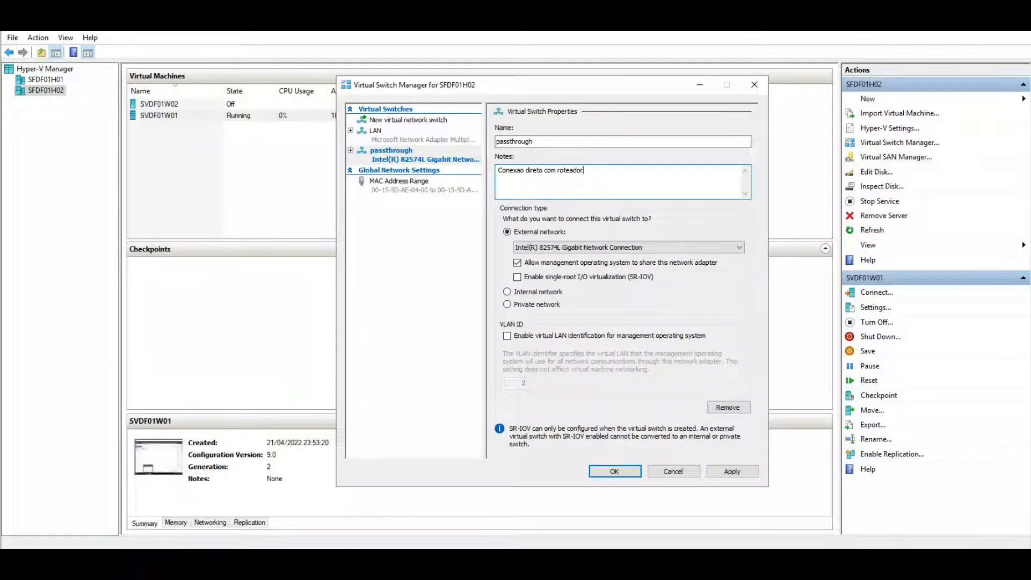
{"action": "type", "text": " eth1 --. operadora"}
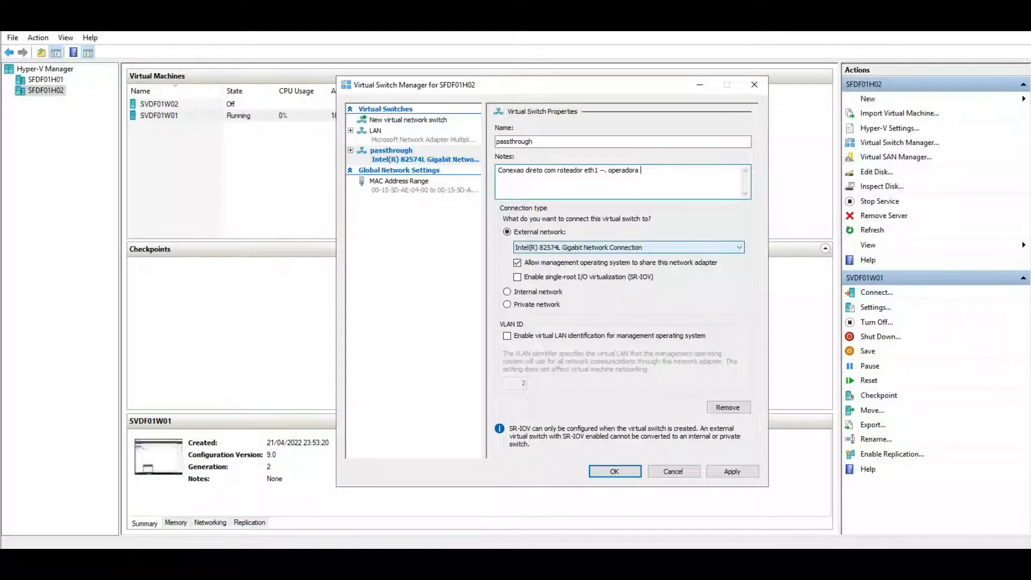
Bind the passthrough switch to Intel(R) 82574L Gigabit Network Connection #7, disable management operating system sharing, and apply the configuration.
{"action": "left_click", "coordinate": [628, 248]}
{"action": "key", "text": "Down"}
{"action": "key", "text": "Down"}
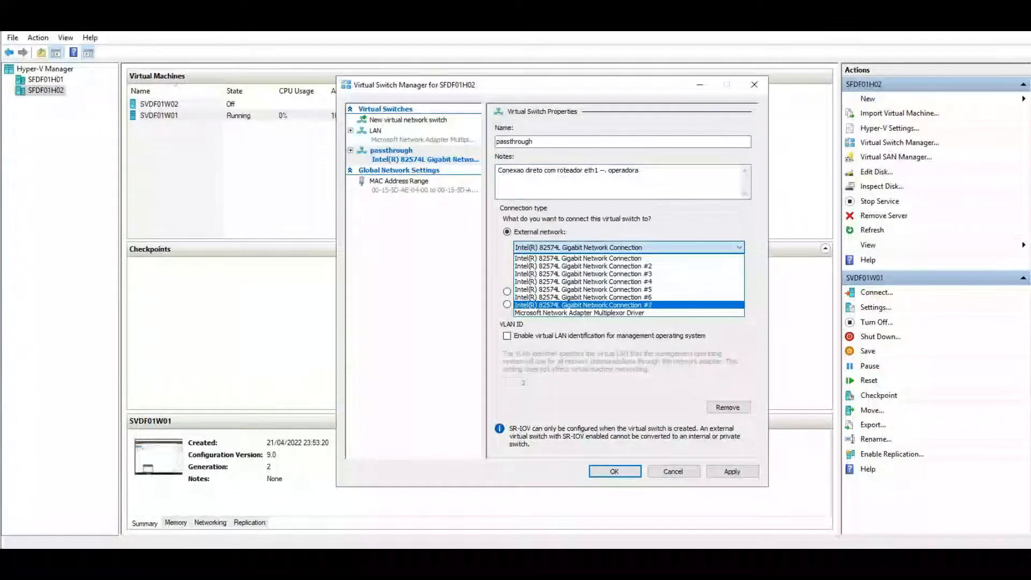
{"action": "key", "text": "Return"}
{"action": "left_click", "coordinate": [517, 263]}
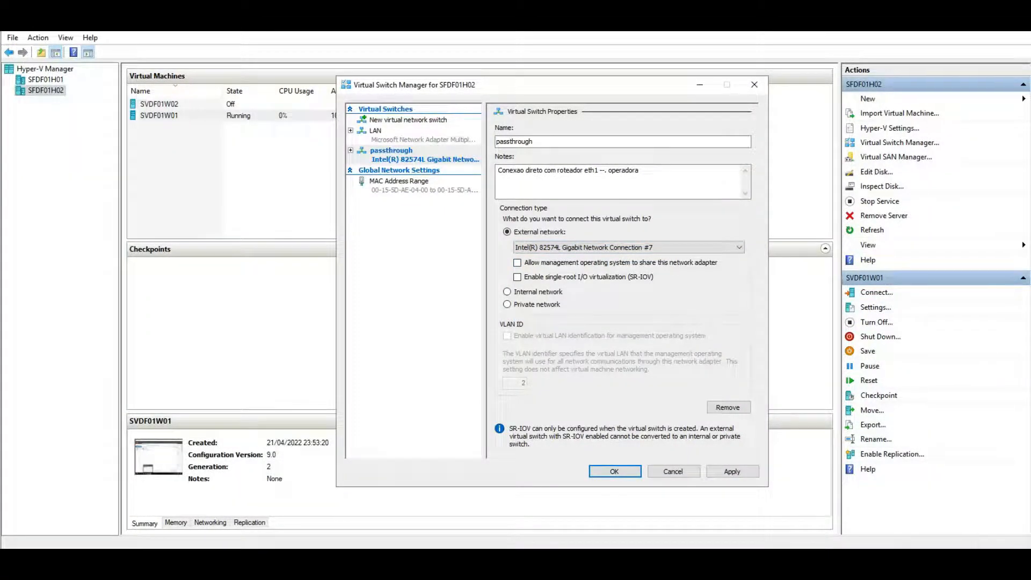
{"action": "left_click", "coordinate": [732, 471]}
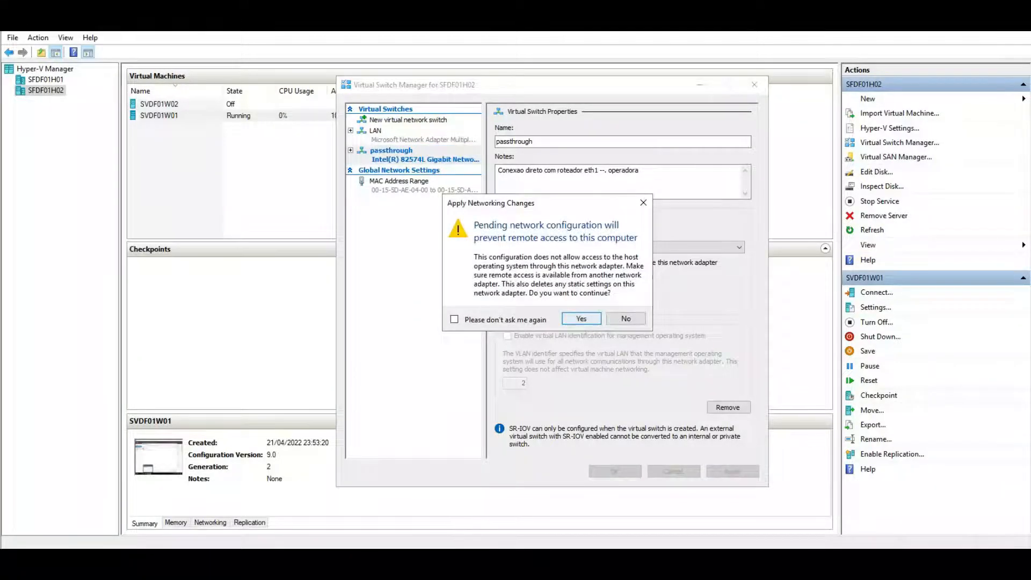
{"action": "key", "text": "Return"}
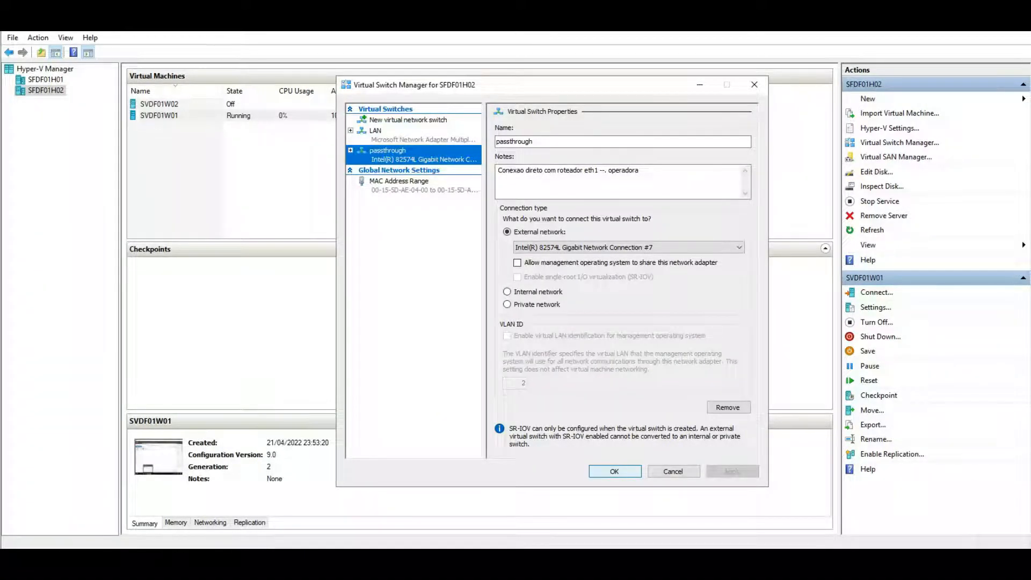
{"action": "key", "text": "Return"}
Return to the SVDF01W01 virtual machine, close its Network Connections window, and add a second network adapter in its hardware settings.
{"action": "key", "text": "alt+Tab"}
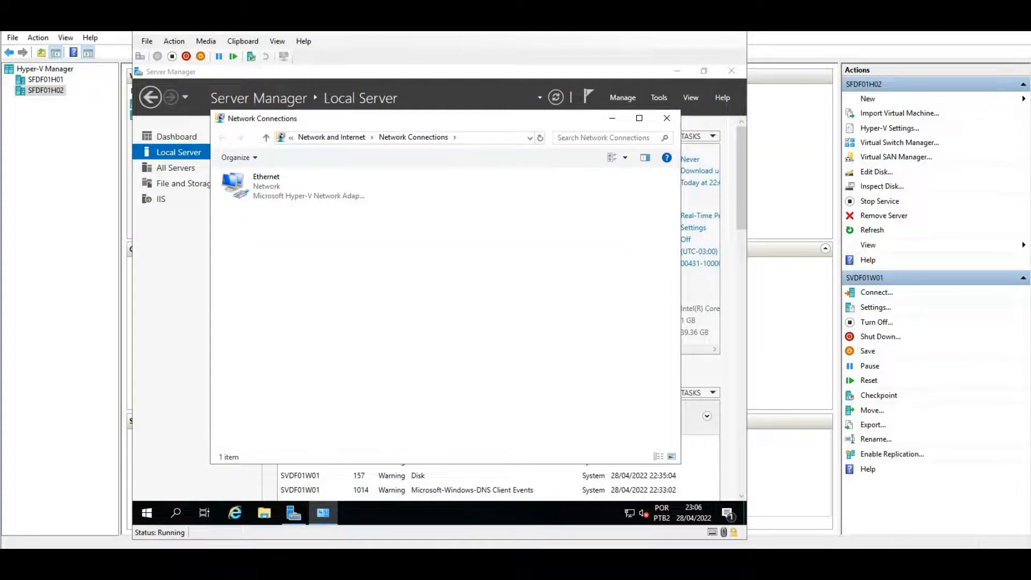
{"action": "left_click", "coordinate": [667, 117]}
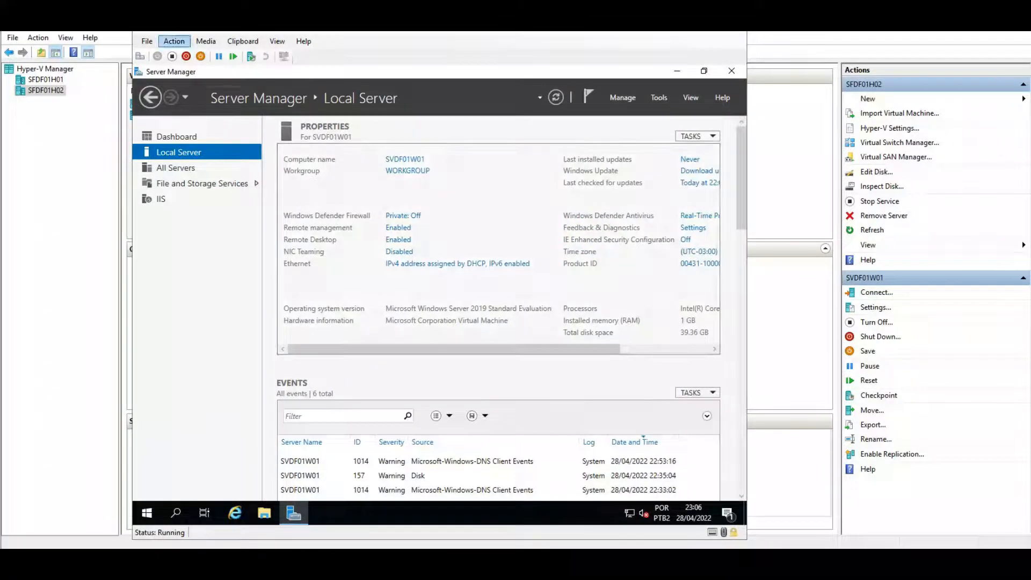
{"action": "left_click", "coordinate": [147, 41]}
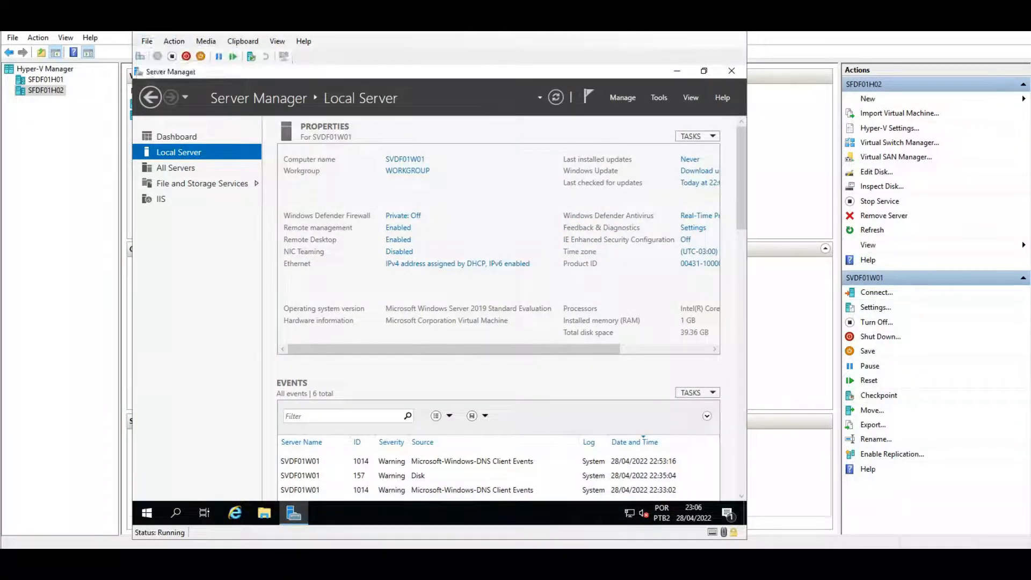
{"action": "left_click", "coordinate": [161, 51]}
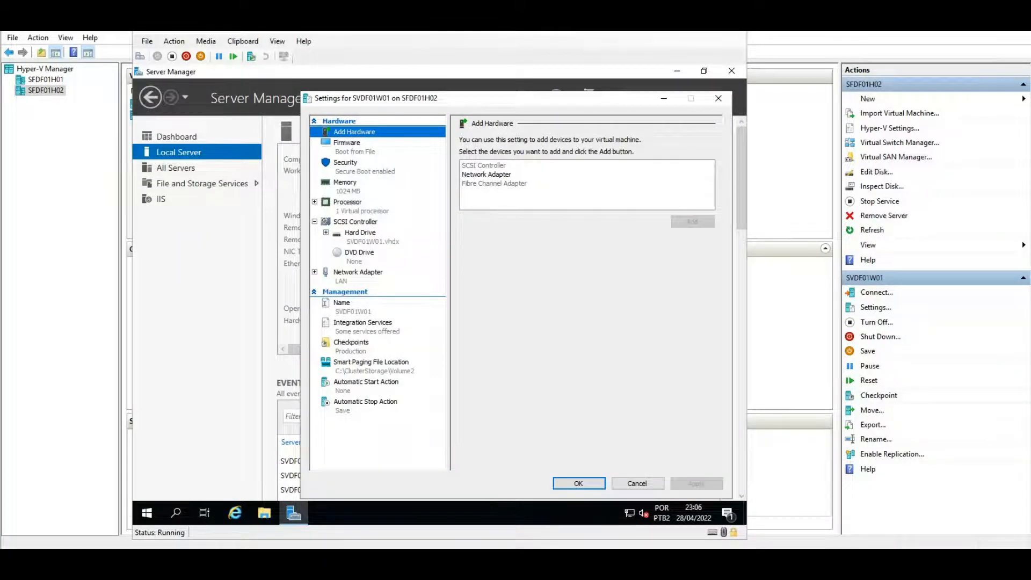
{"action": "left_click", "coordinate": [487, 174]}
{"action": "left_click", "coordinate": [693, 222]}
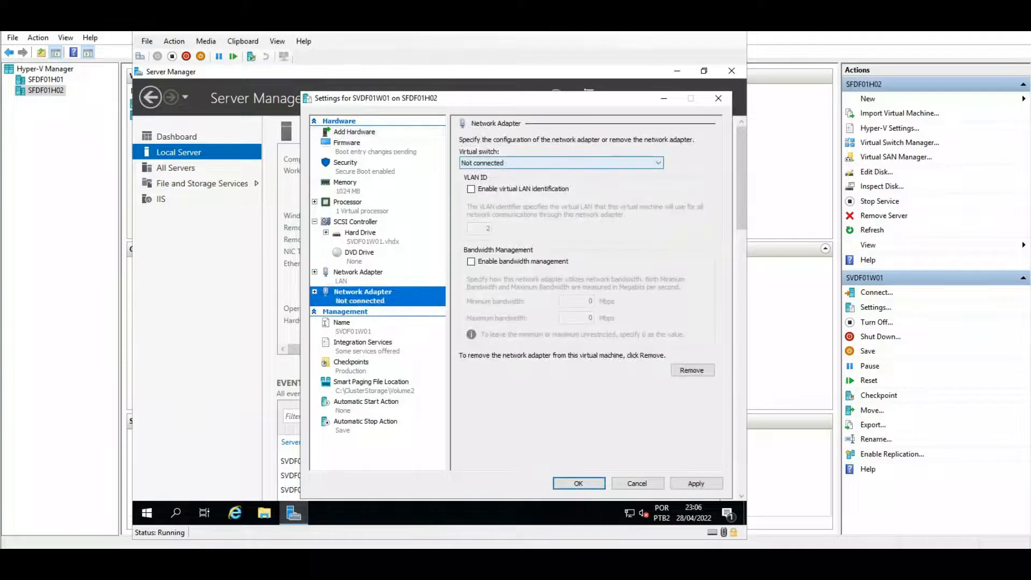
Connect the new network adapter to the passthrough virtual switch and save the virtual machine settings.
{"action": "left_click", "coordinate": [561, 162]}
{"action": "left_click", "coordinate": [505, 190]}
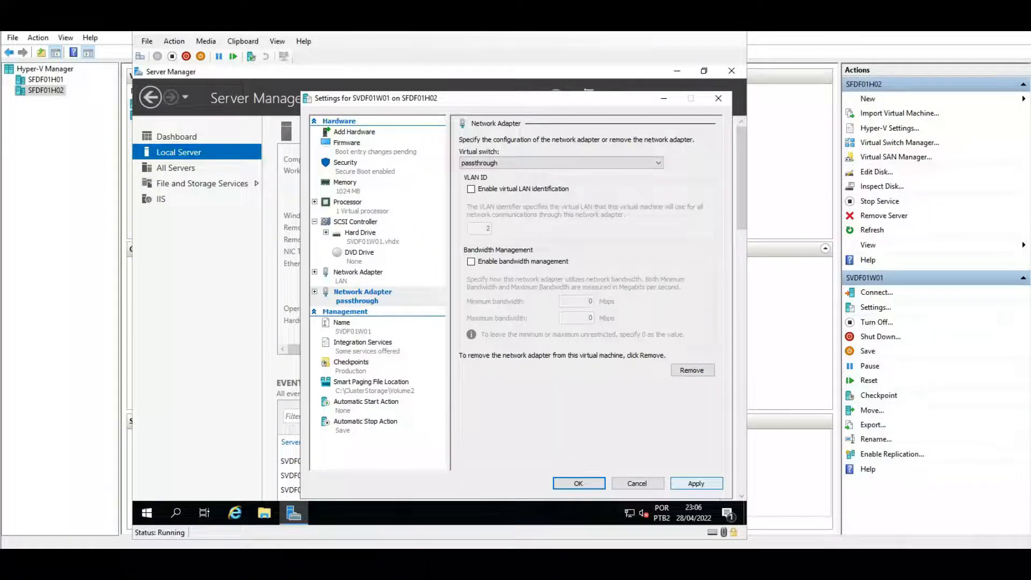
{"action": "left_click", "coordinate": [696, 483]}
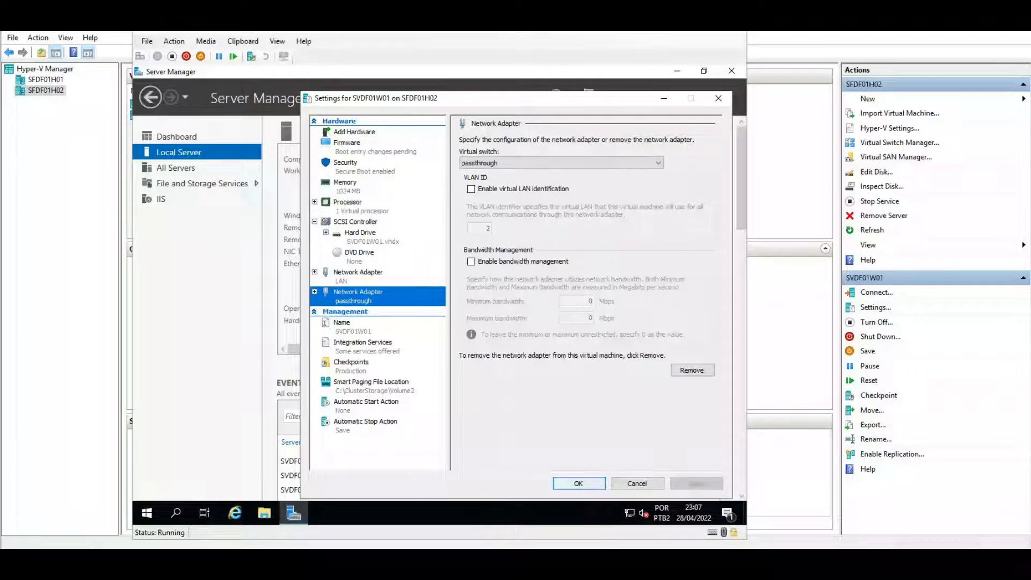
{"action": "left_click", "coordinate": [579, 483]}
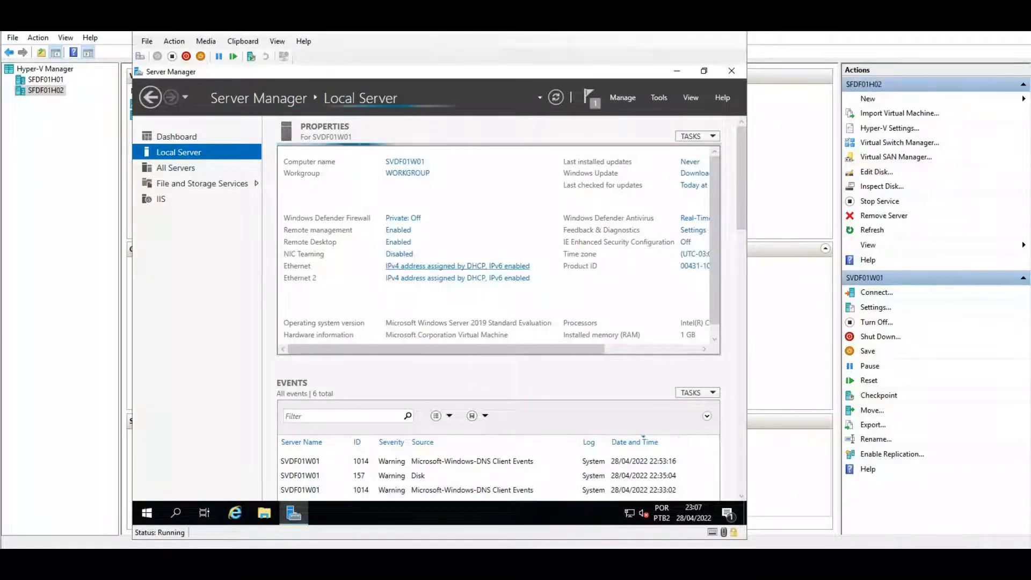
Check the new Ethernet 2 adapter in the network connections of SVDF01W01, and close that window.
{"action": "left_click", "coordinate": [409, 266]}
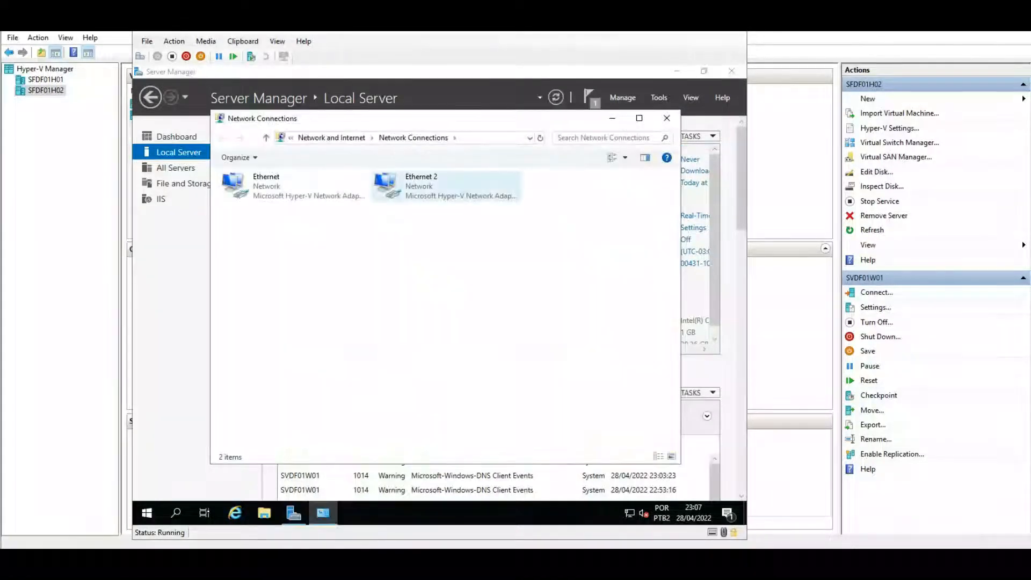
{"action": "left_click", "coordinate": [446, 186]}
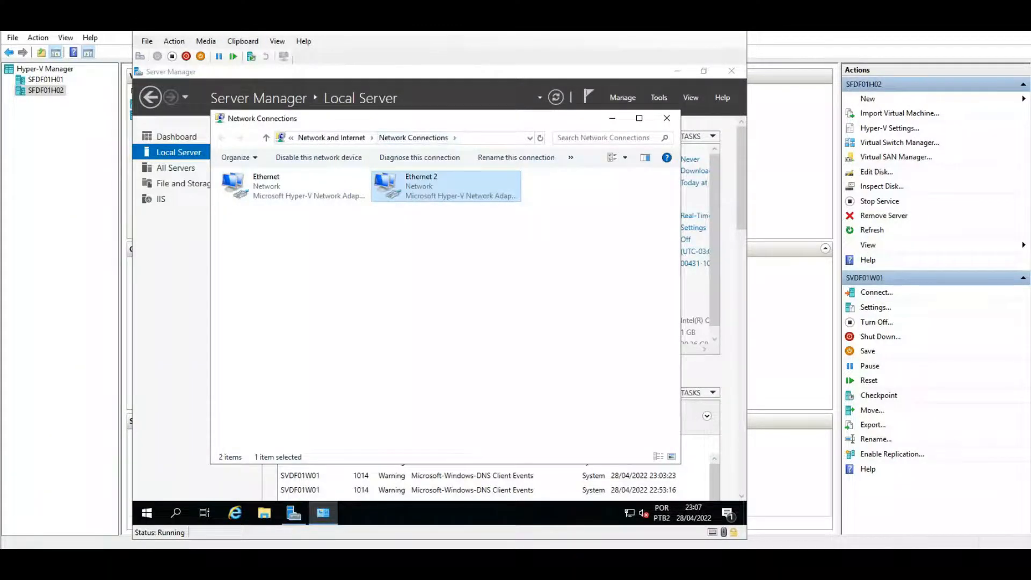
{"action": "left_click", "coordinate": [666, 118]}
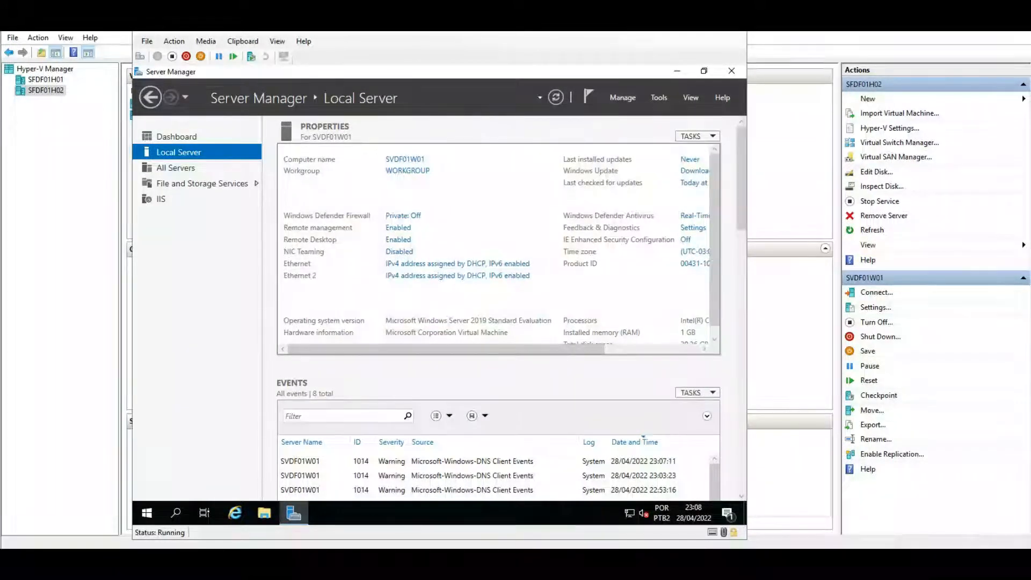
{"action": "left_click_drag", "start_coordinate": [510, 33], "coordinate": [535, 45]}
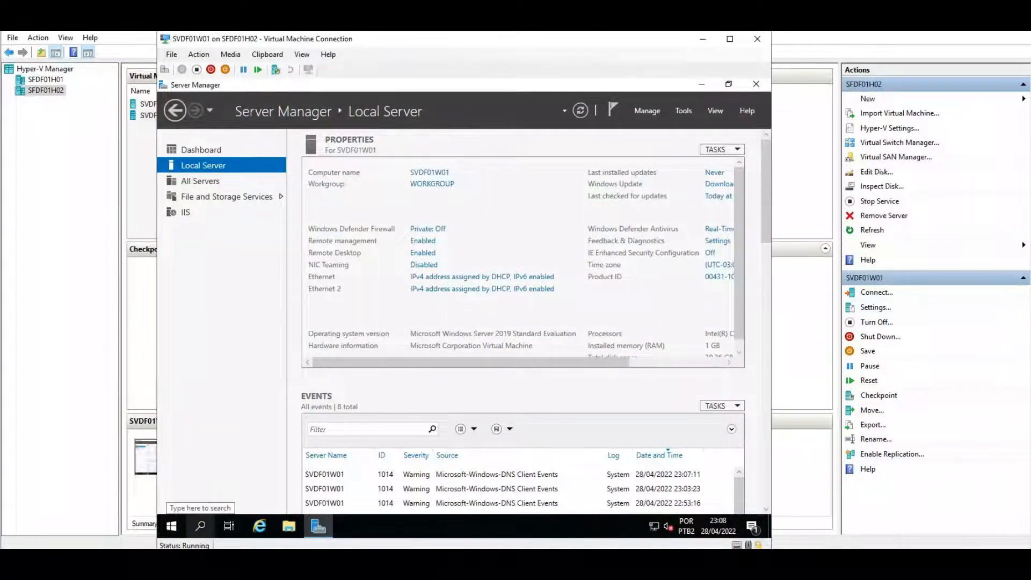
Switch to the remote PowerShell session, list the host's disks with Get-Disk, and examine the operational status and size of disk 5.
{"action": "key", "text": "alt+Tab"}
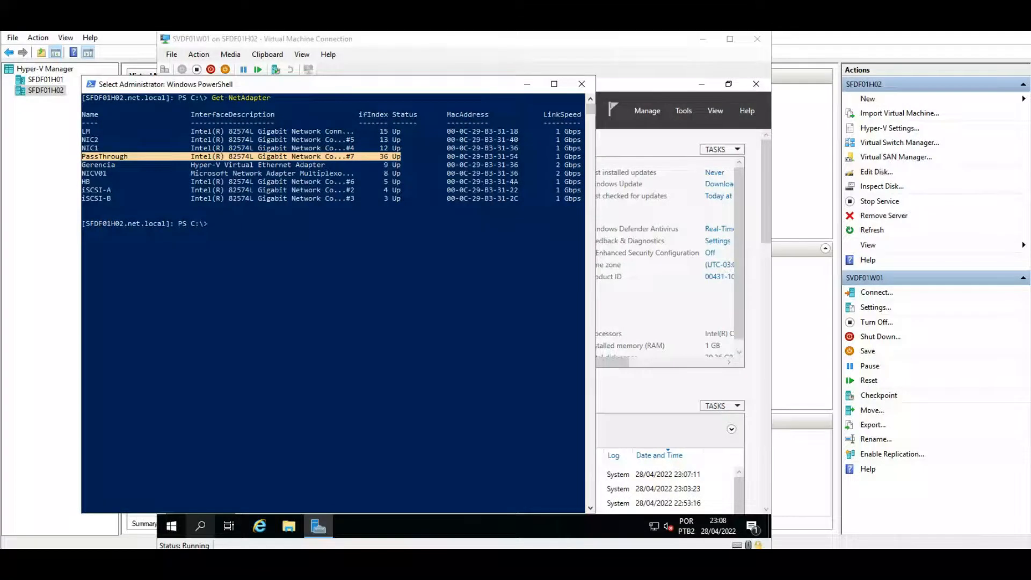
{"action": "left_click", "coordinate": [265, 273]}
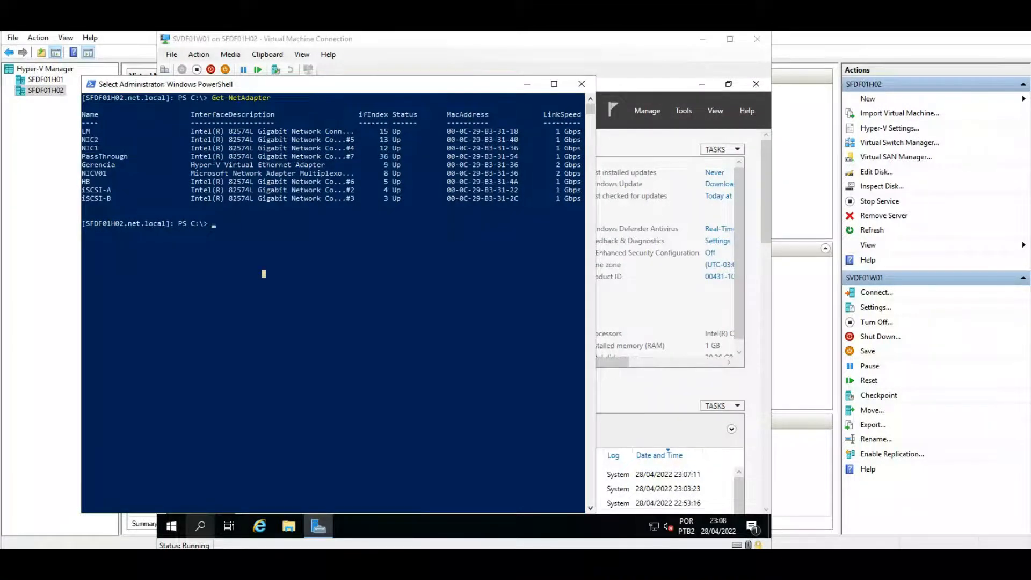
{"action": "type", "text": "get-disk"}
{"action": "key", "text": "Tab"}
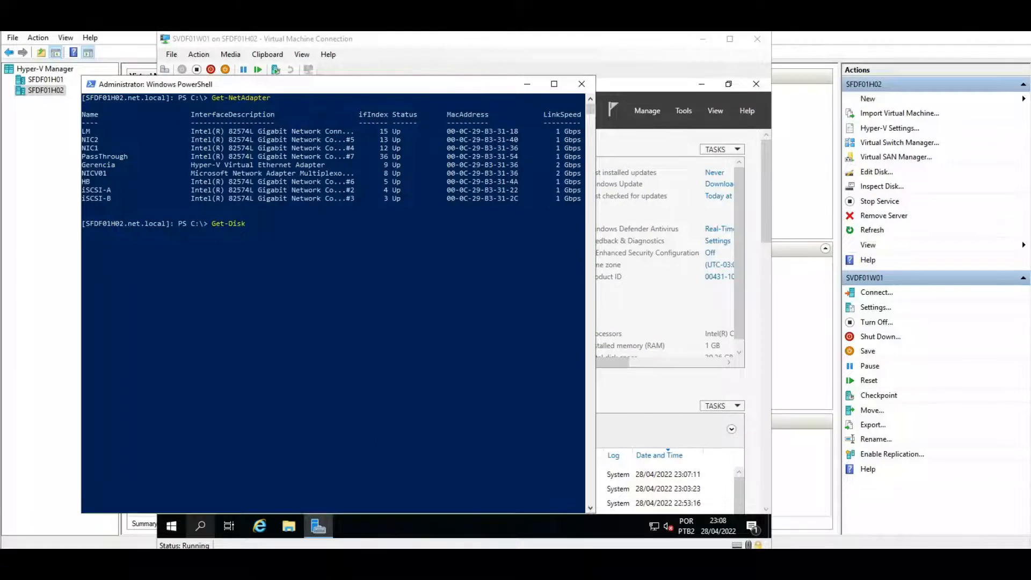
{"action": "key", "text": "Return"}
{"action": "left_click_drag", "start_coordinate": [397, 282], "coordinate": [426, 282]}
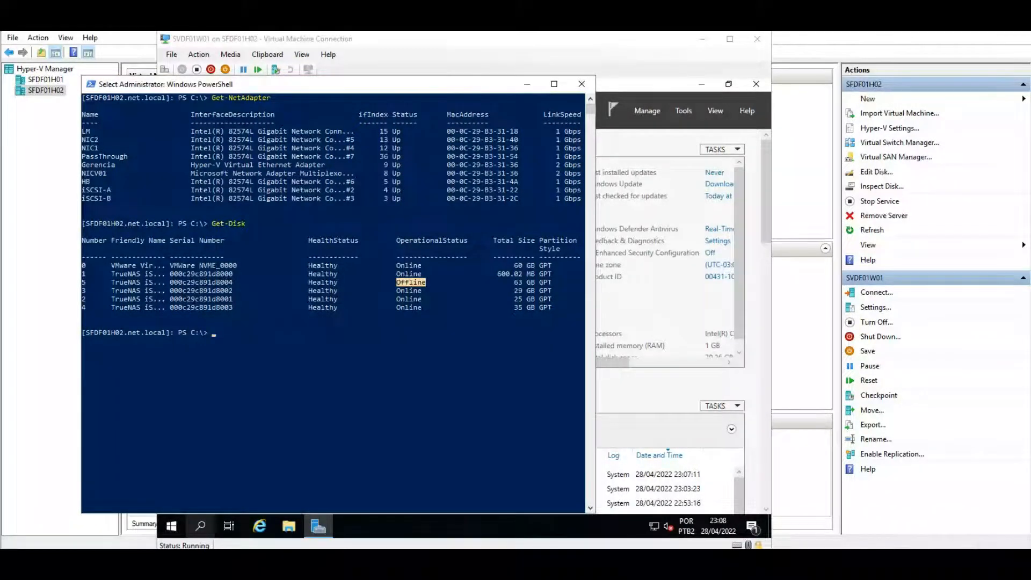
{"action": "left_click_drag", "start_coordinate": [516, 282], "coordinate": [521, 281]}
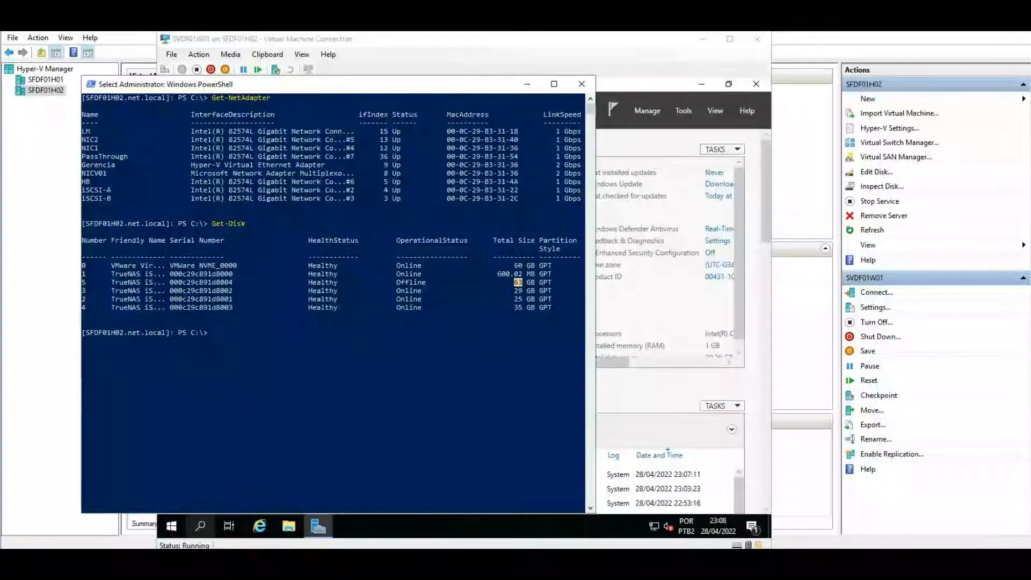
{"action": "left_click_drag", "start_coordinate": [398, 282], "coordinate": [433, 282]}
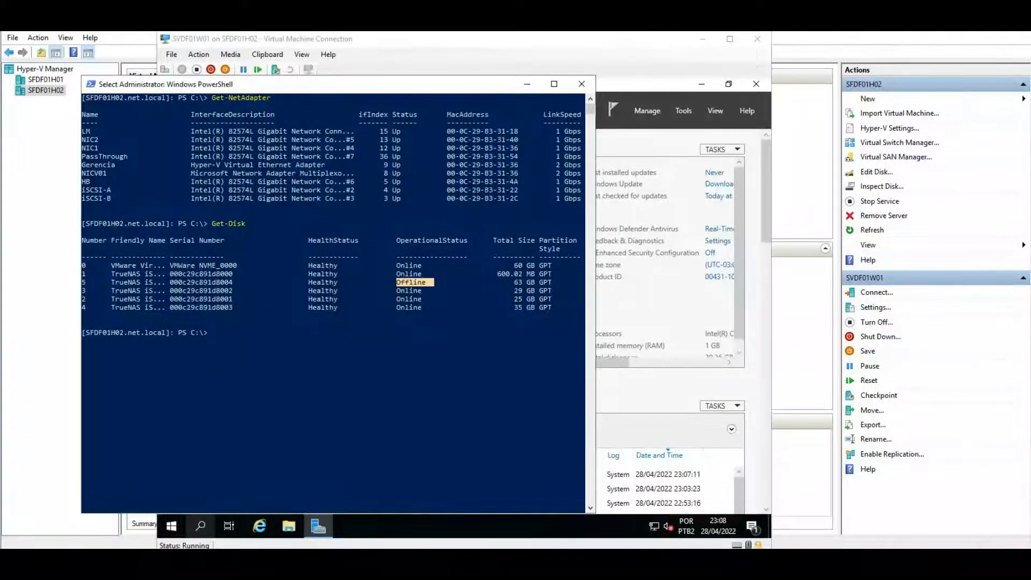
{"action": "left_click", "coordinate": [424, 290]}
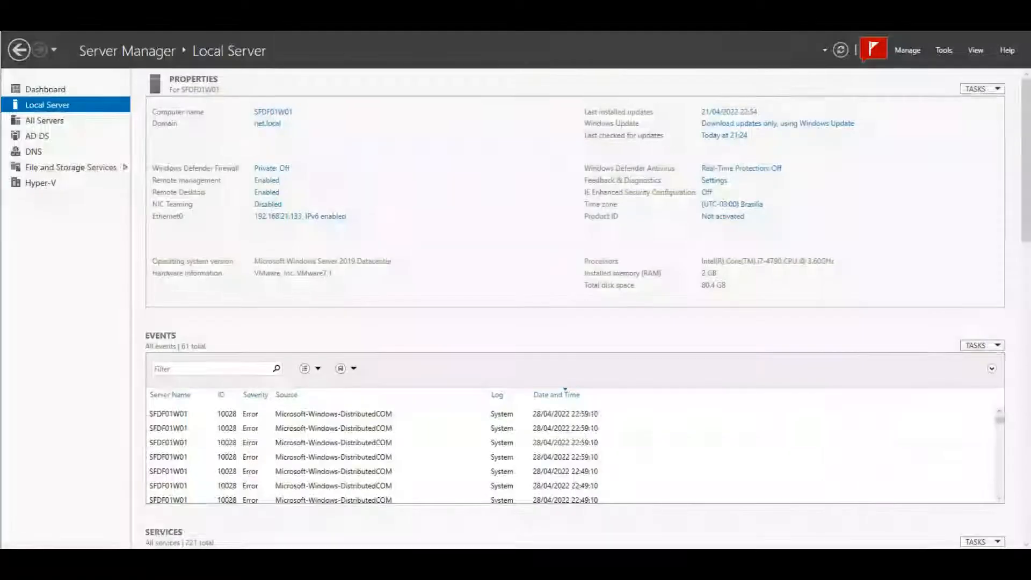
Open Computer Management for server SFDF01H02 and examine the status and partitions of Disk 5 in Disk Management.
{"action": "left_click", "coordinate": [45, 120]}
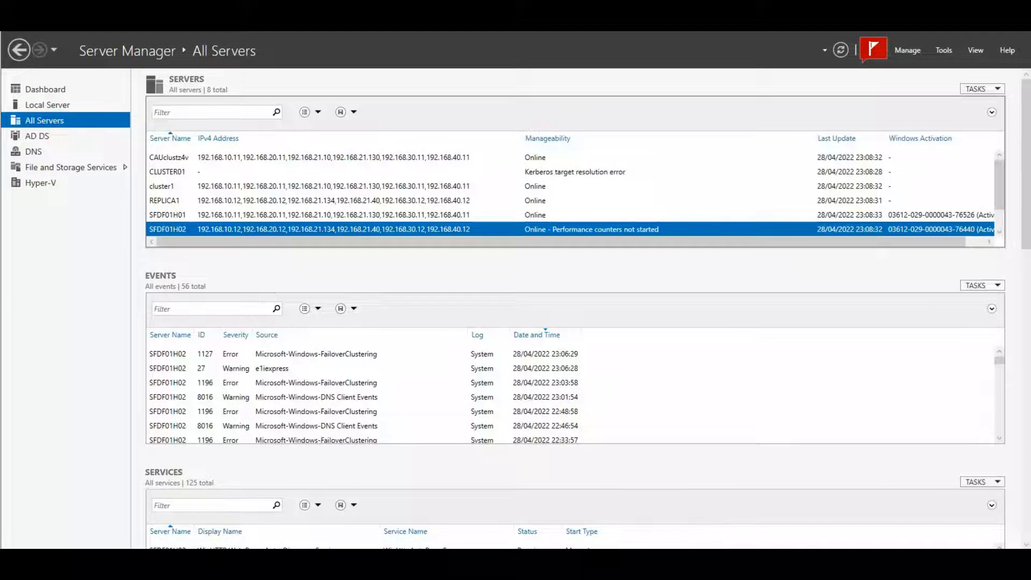
{"action": "right_click", "coordinate": [220, 229]}
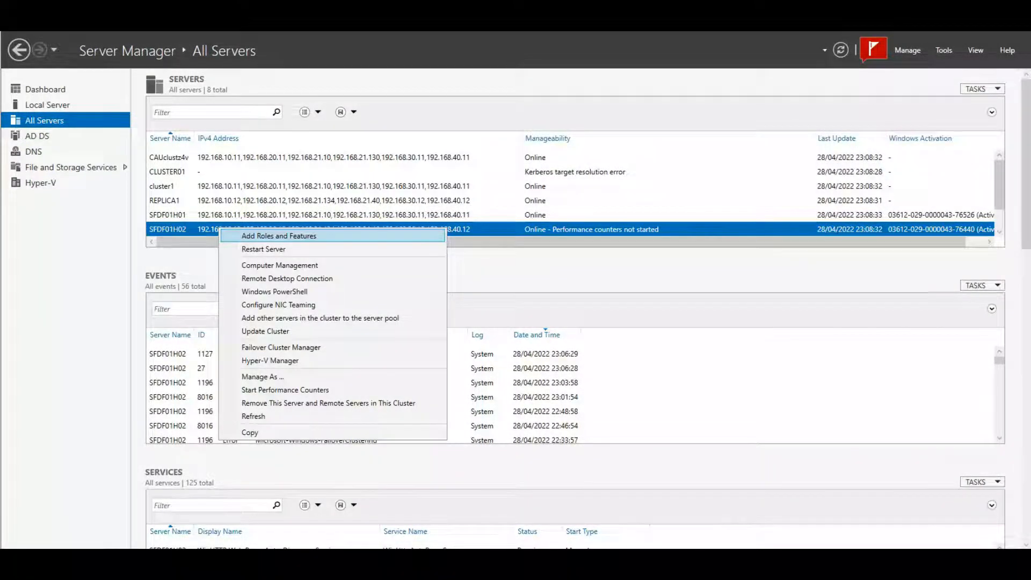
{"action": "left_click", "coordinate": [280, 265]}
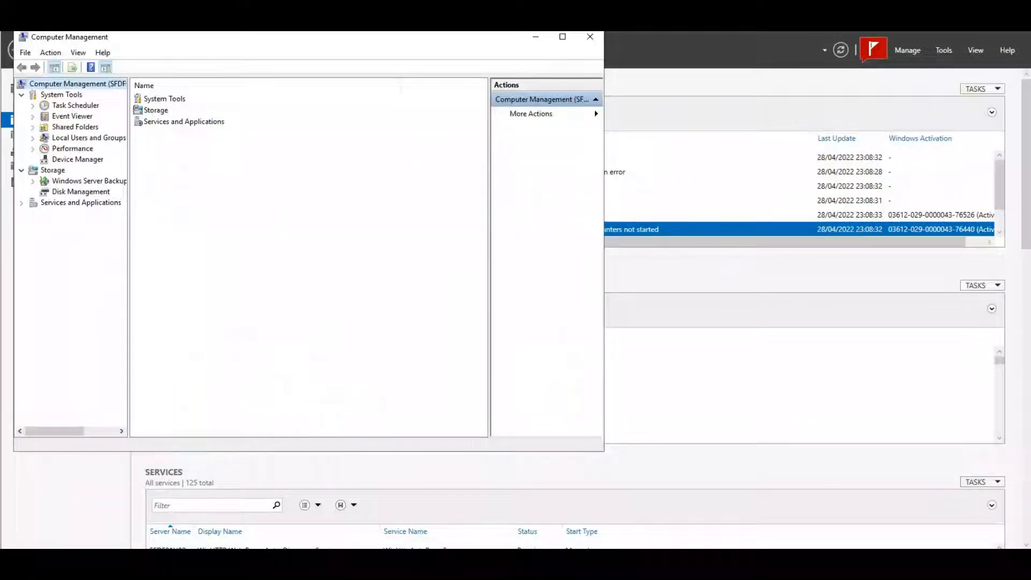
{"action": "left_click", "coordinate": [81, 192]}
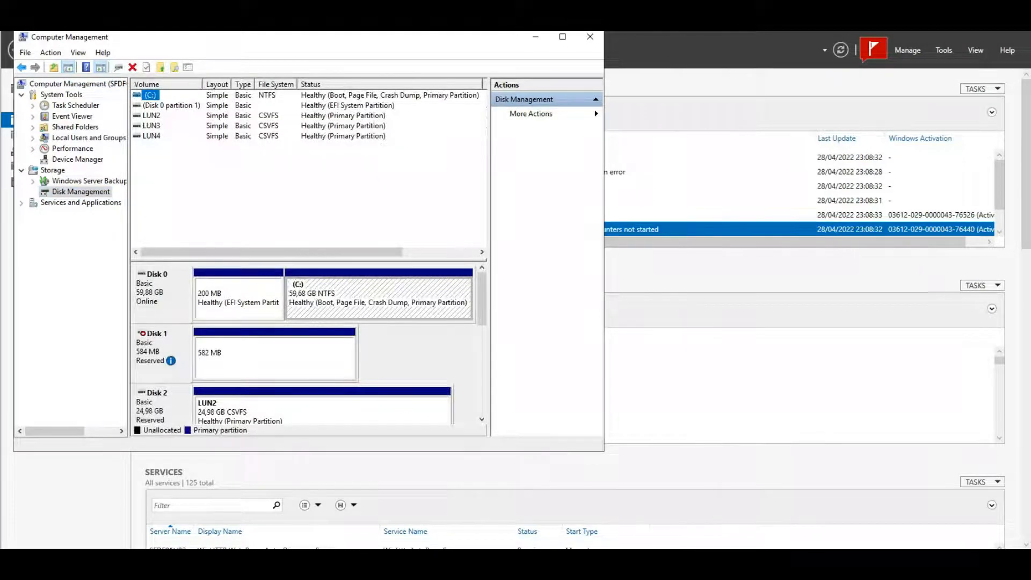
{"action": "left_click", "coordinate": [563, 36]}
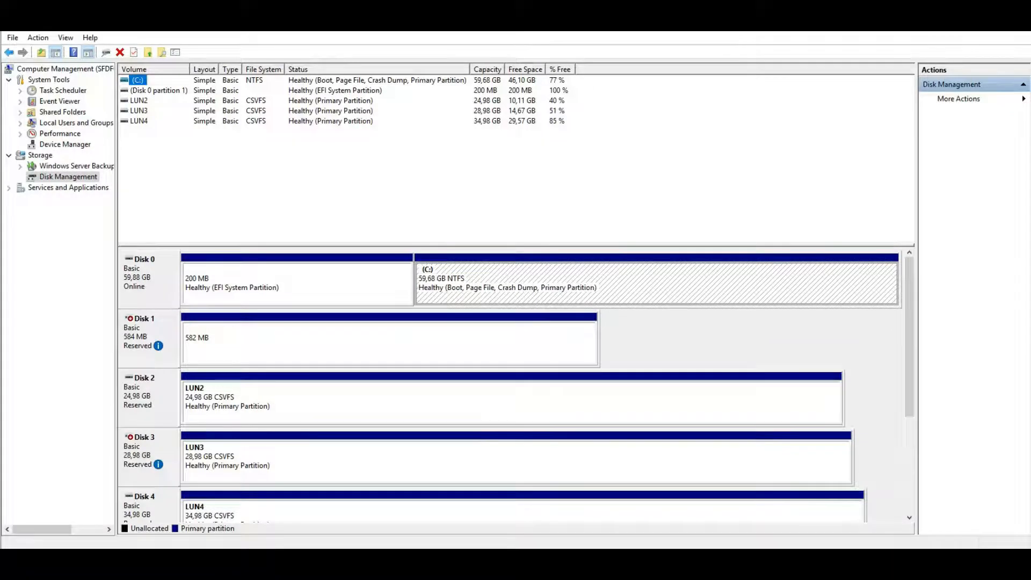
{"action": "scroll", "coordinate": [512, 387], "scroll_direction": "down", "scroll_amount": 2}
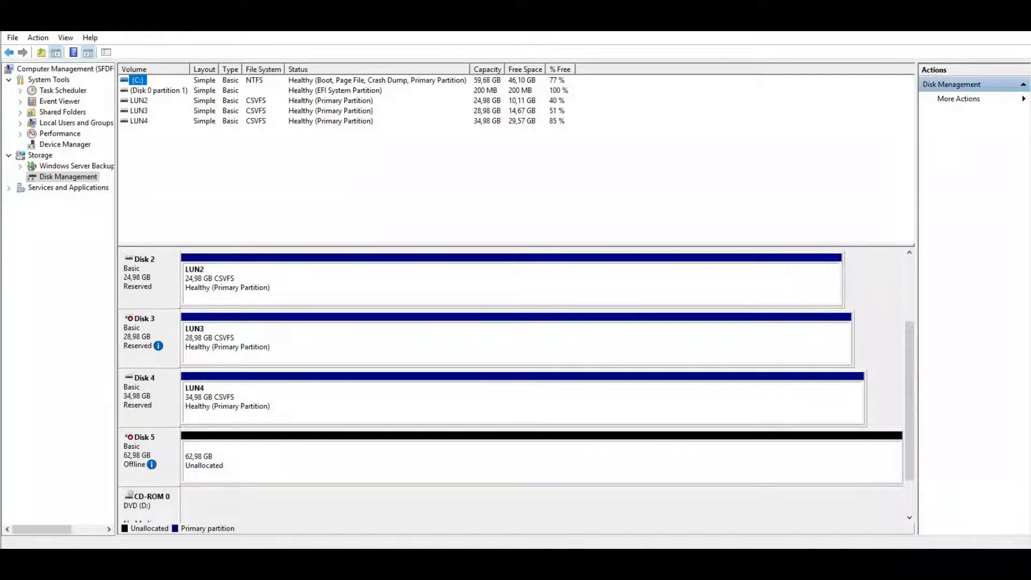
{"action": "left_click", "coordinate": [541, 461]}
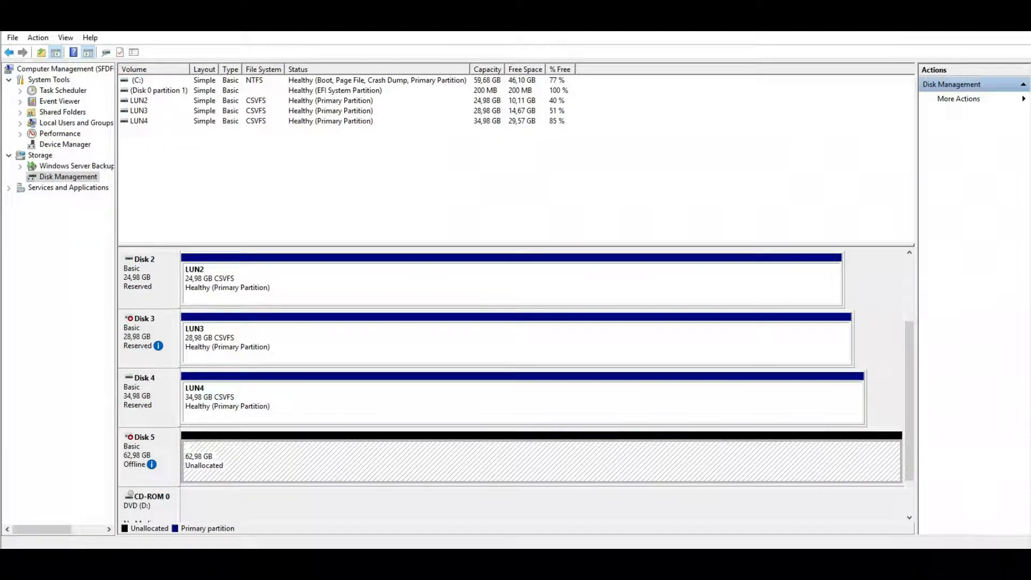
{"action": "left_click", "coordinate": [149, 456]}
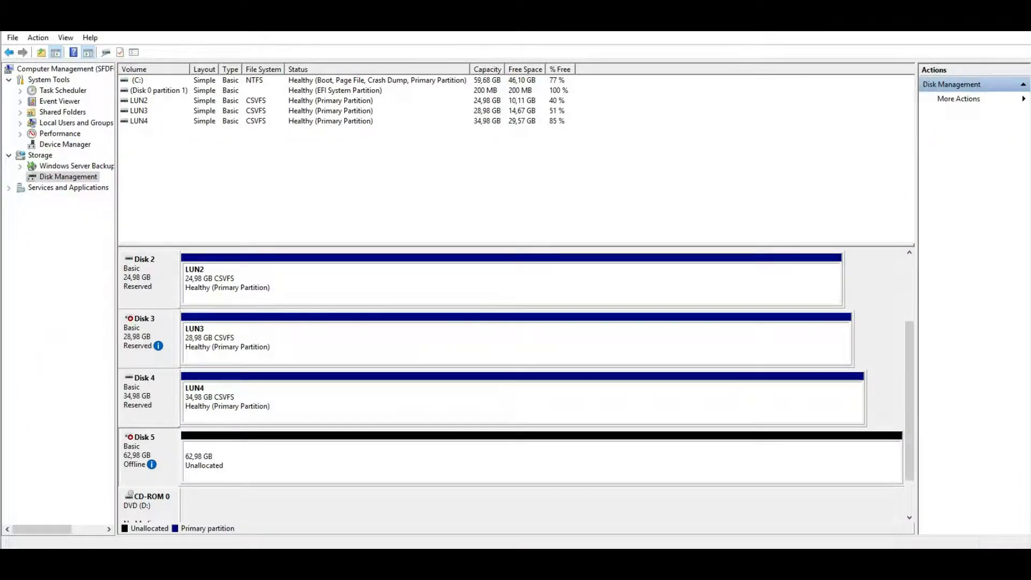
Switch to the SVDF01W01 virtual machine, open Disk Management in its Computer Management, and compare its disks with the host's.
{"action": "key", "text": "alt+Tab"}
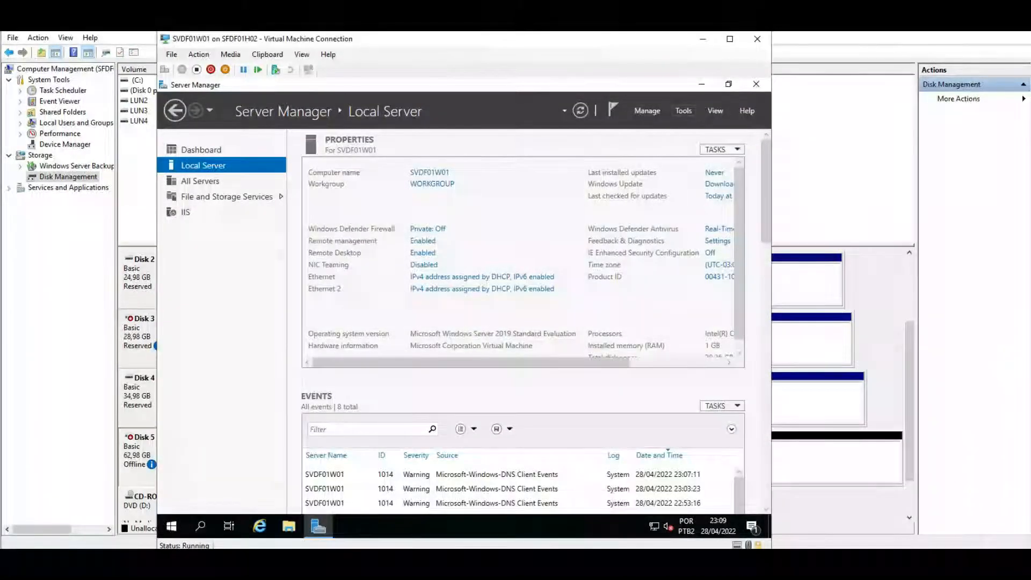
{"action": "left_click", "coordinate": [684, 110]}
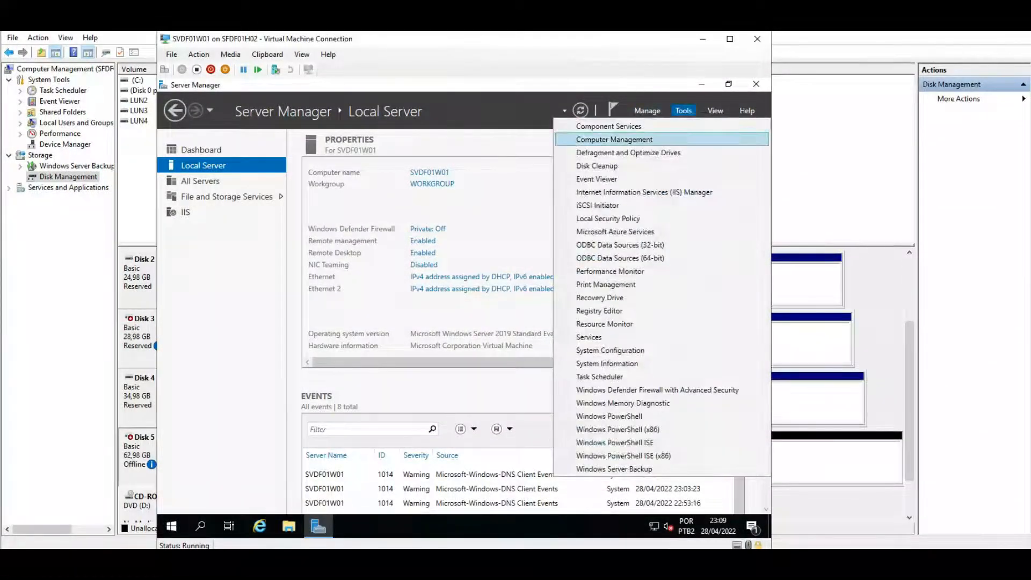
{"action": "left_click", "coordinate": [616, 138]}
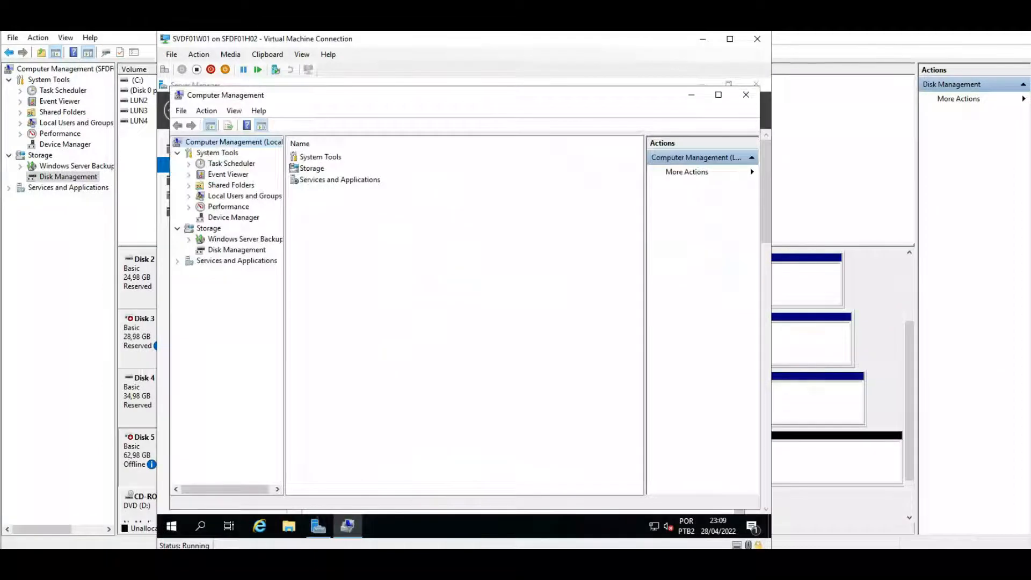
{"action": "left_click", "coordinate": [237, 250]}
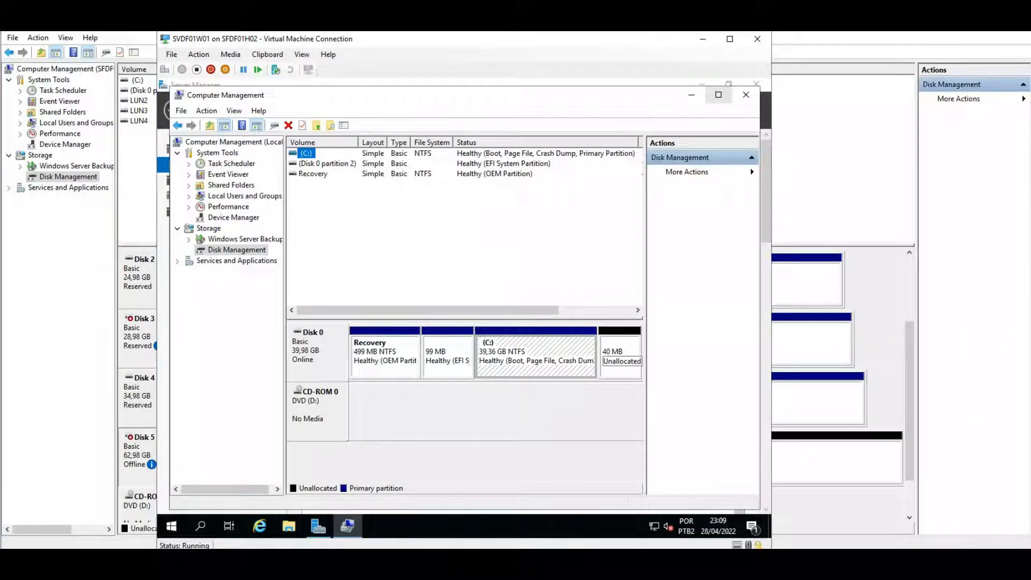
{"action": "left_click", "coordinate": [718, 94]}
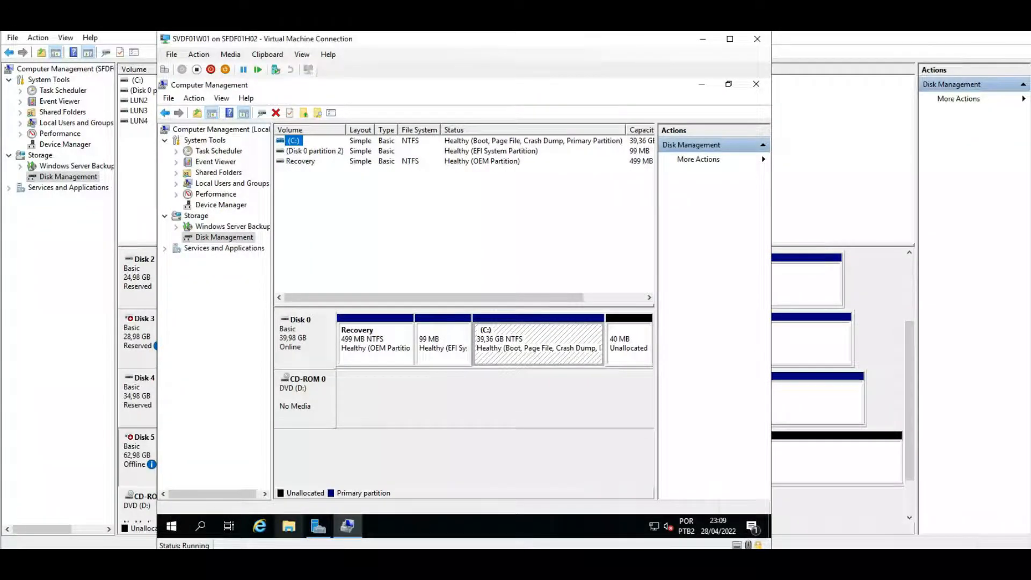
{"action": "mouse_move", "coordinate": [319, 526]}
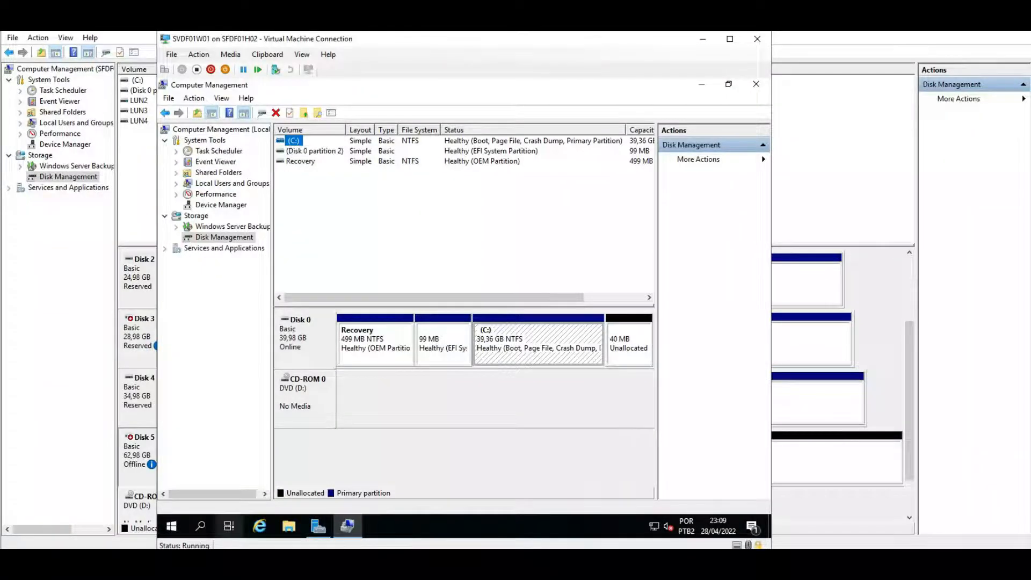
{"action": "key", "text": "alt+Tab"}
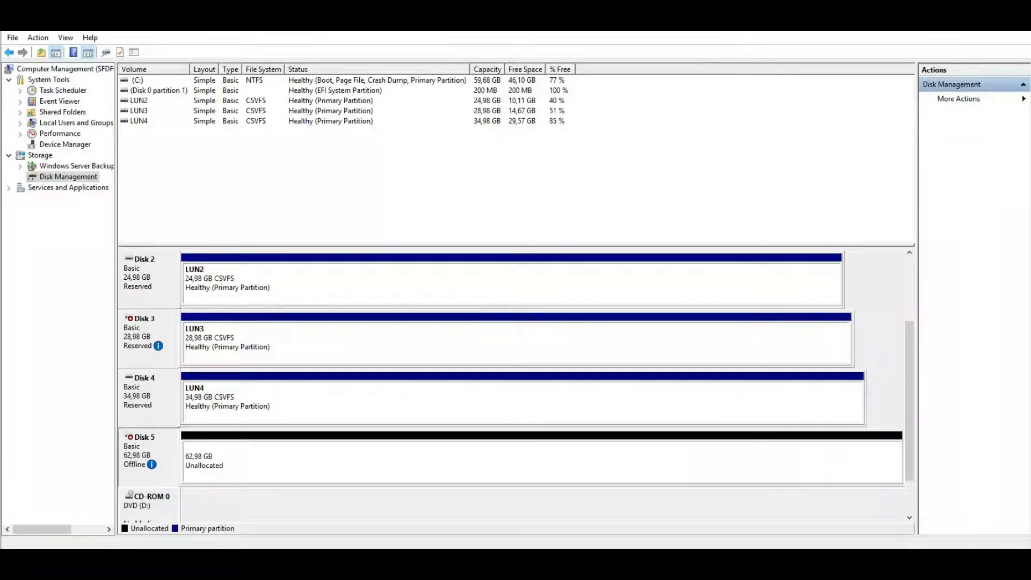
{"action": "key", "text": "alt+Tab"}
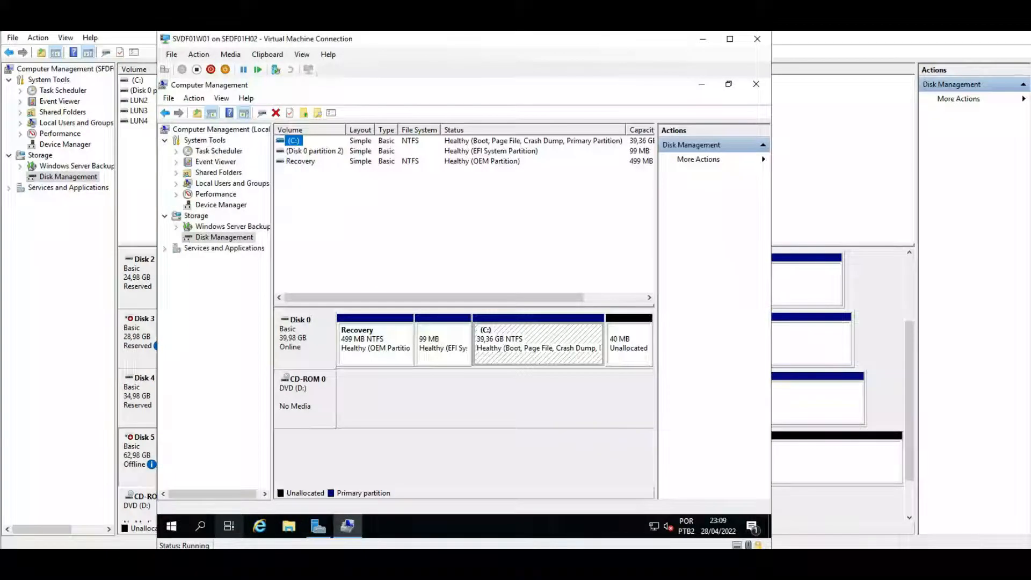
Open the settings of SVDF01W01 and add a new hard drive to its SCSI controller.
{"action": "left_click", "coordinate": [171, 54]}
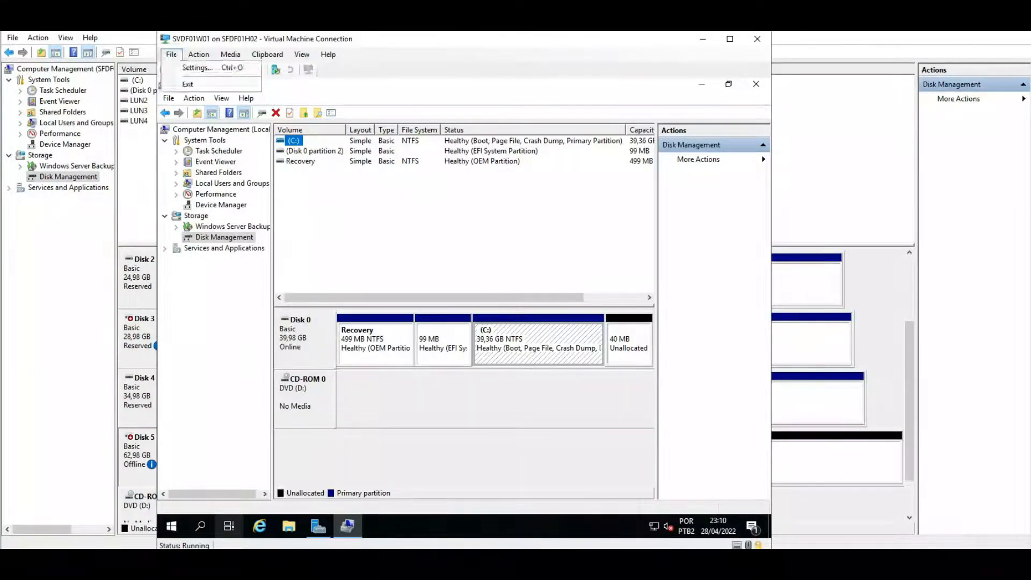
{"action": "left_click", "coordinate": [197, 68]}
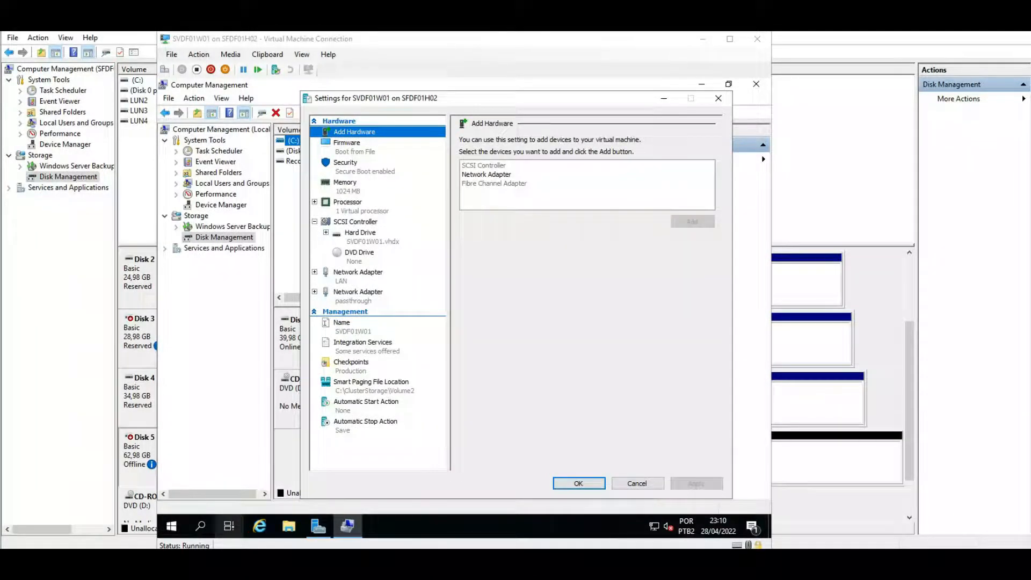
{"action": "left_click", "coordinate": [355, 221]}
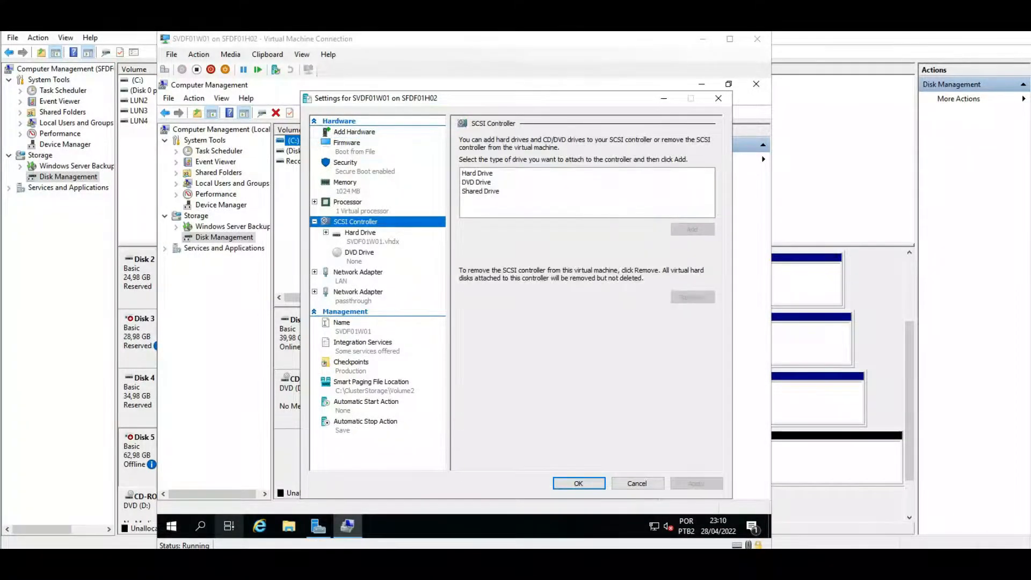
{"action": "left_click", "coordinate": [477, 174]}
{"action": "left_click", "coordinate": [693, 229]}
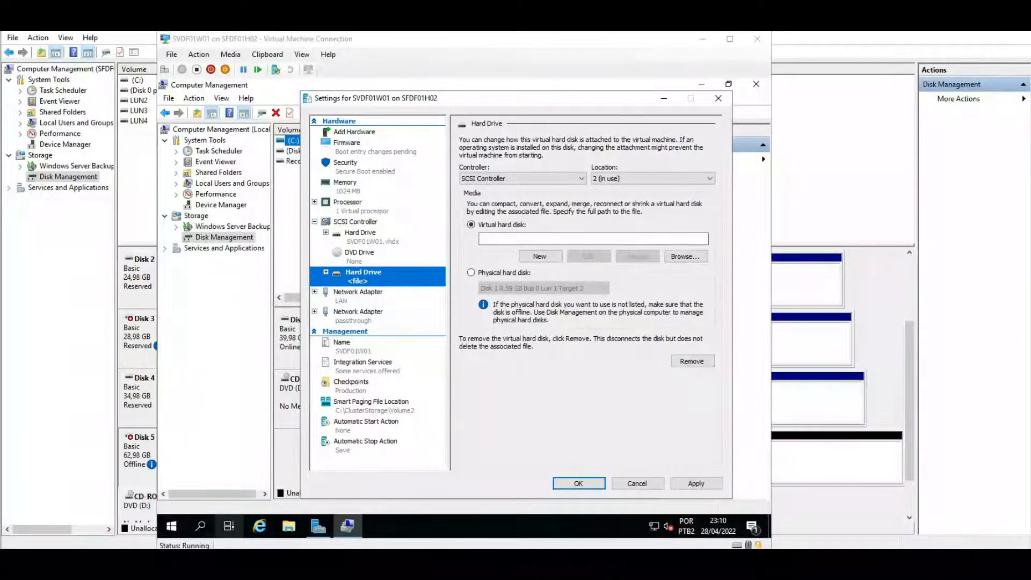
Attach physical hard disk "Disk 5 63.00 GB Bus 0 Lun 5 Target 2" to the new drive and save the virtual machine settings.
{"action": "left_click", "coordinate": [471, 272]}
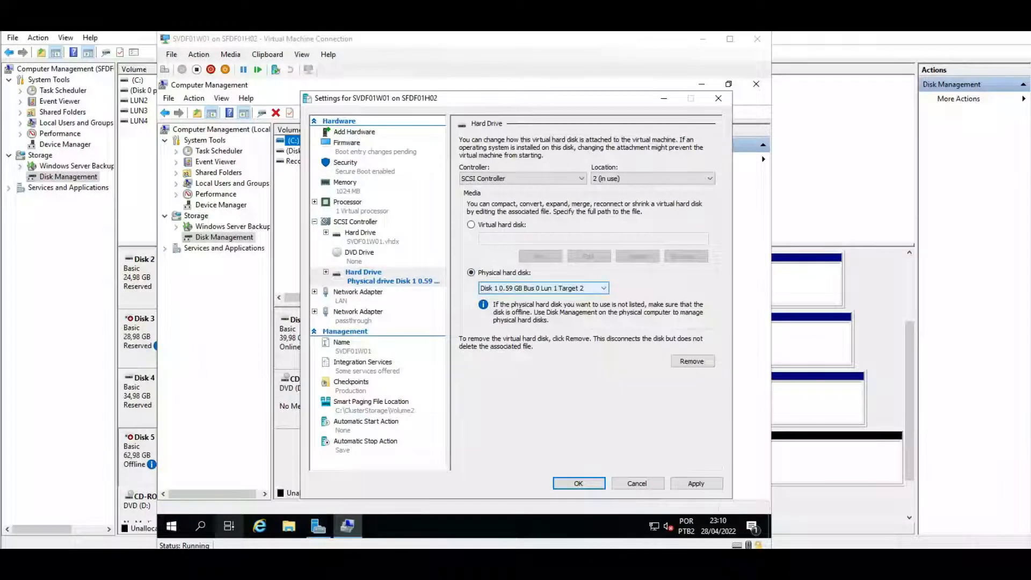
{"action": "left_click", "coordinate": [542, 288]}
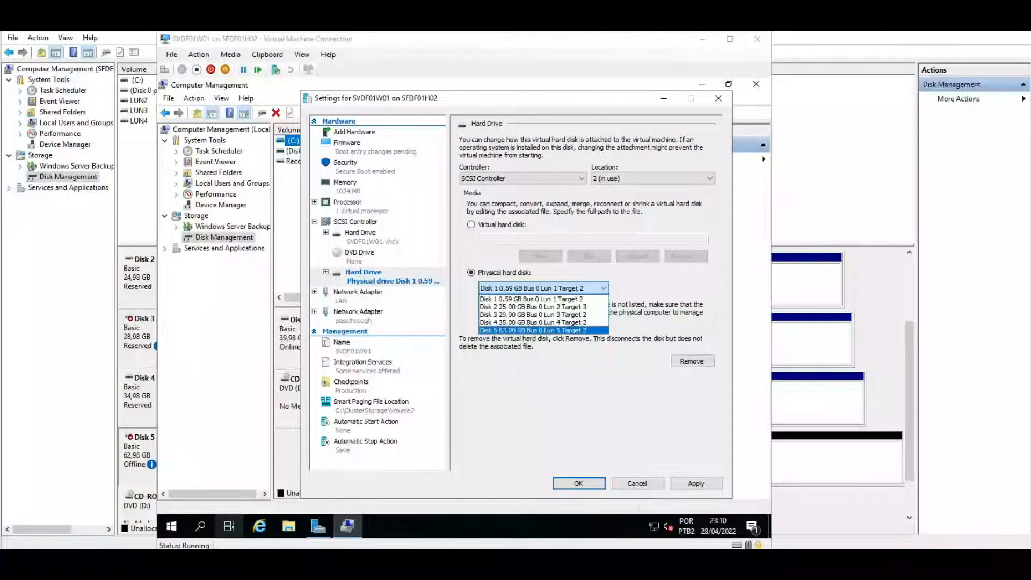
{"action": "key", "text": "Return"}
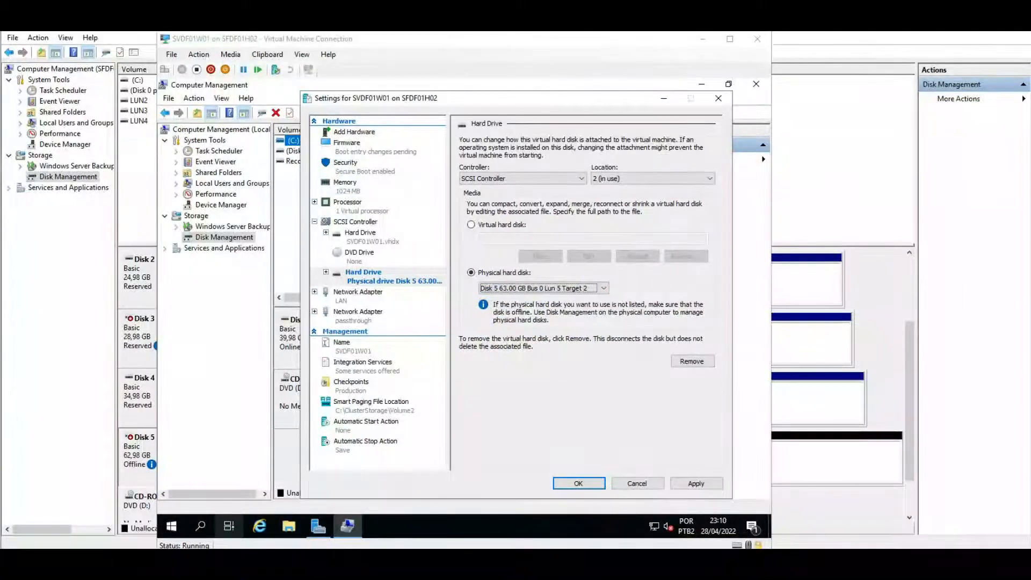
{"action": "left_click", "coordinate": [697, 483]}
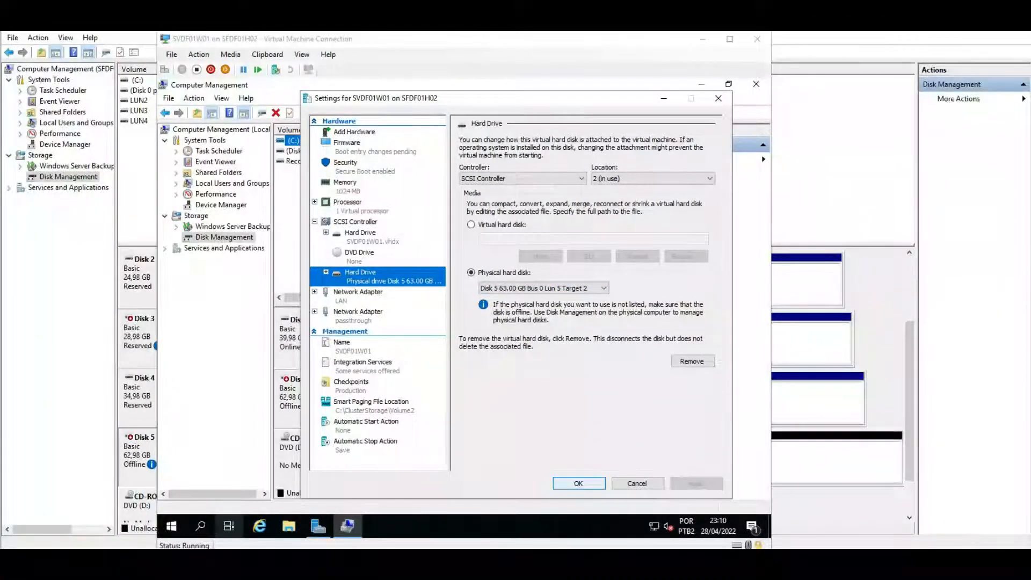
{"action": "key", "text": "Return"}
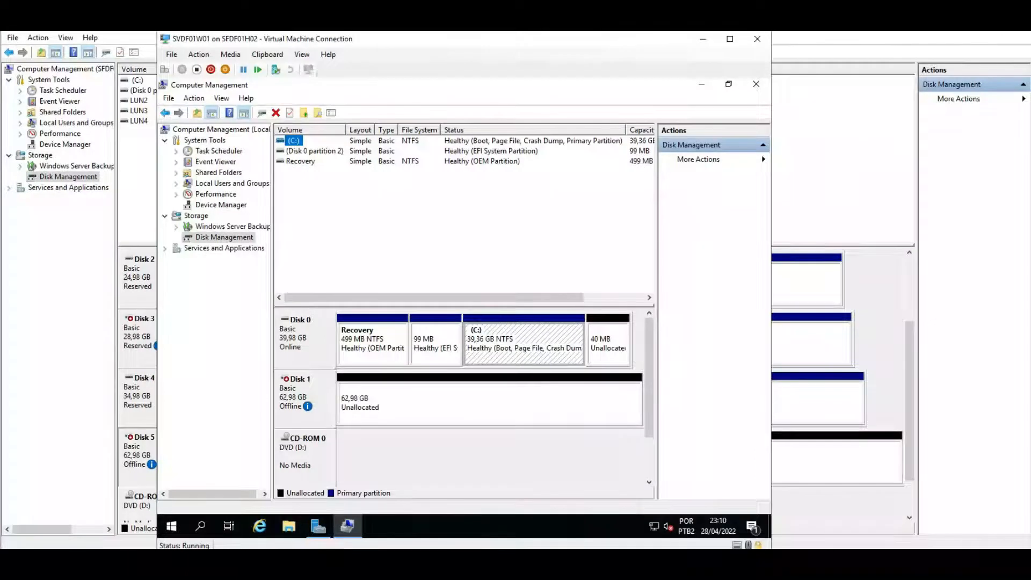
Close the virtual machine's connection window and reconnect to SVDF01W01 from Hyper-V Manager.
{"action": "left_click", "coordinate": [757, 40]}
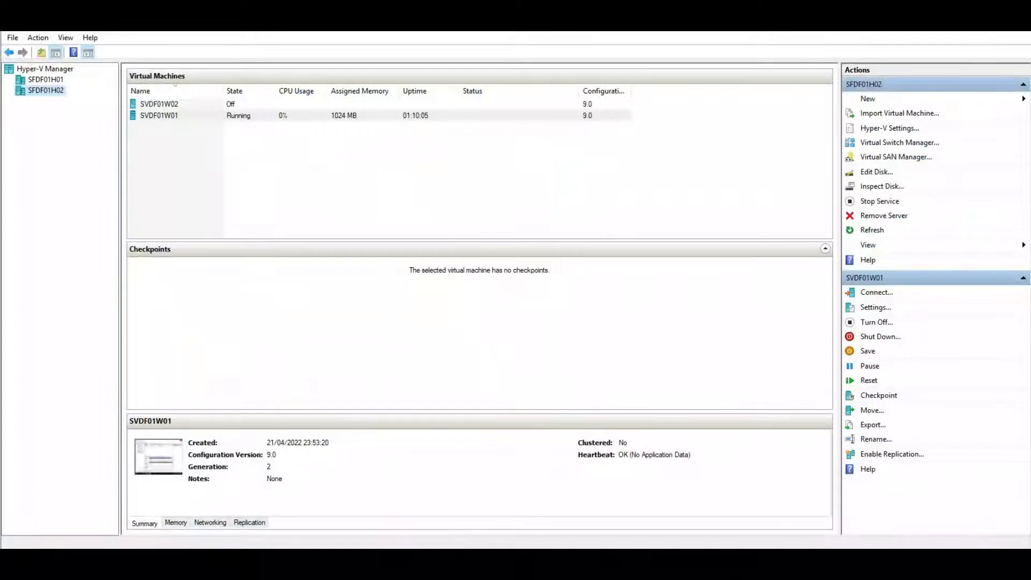
{"action": "left_click", "coordinate": [188, 116]}
{"action": "right_click", "coordinate": [192, 117]}
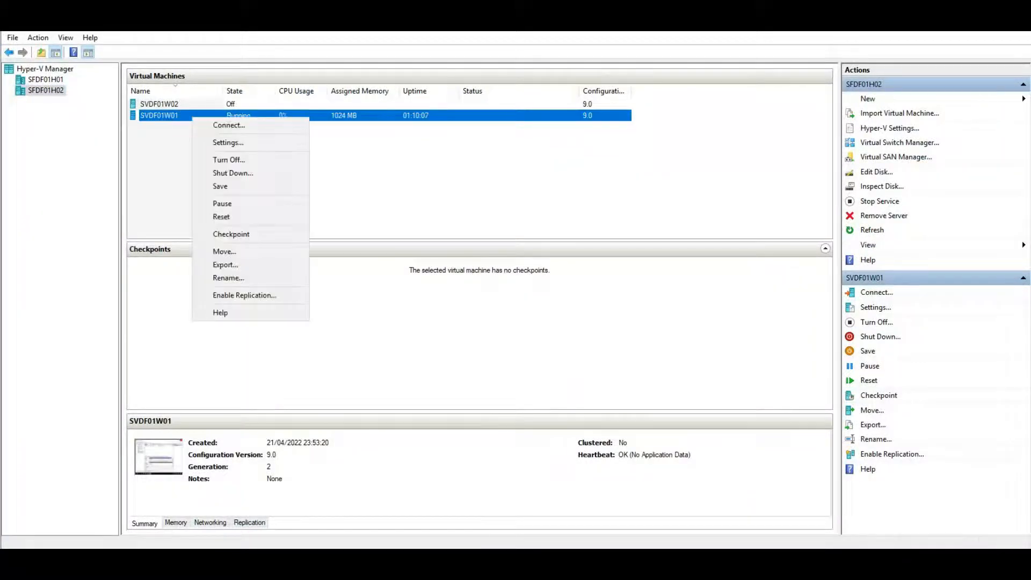
{"action": "left_click", "coordinate": [229, 125]}
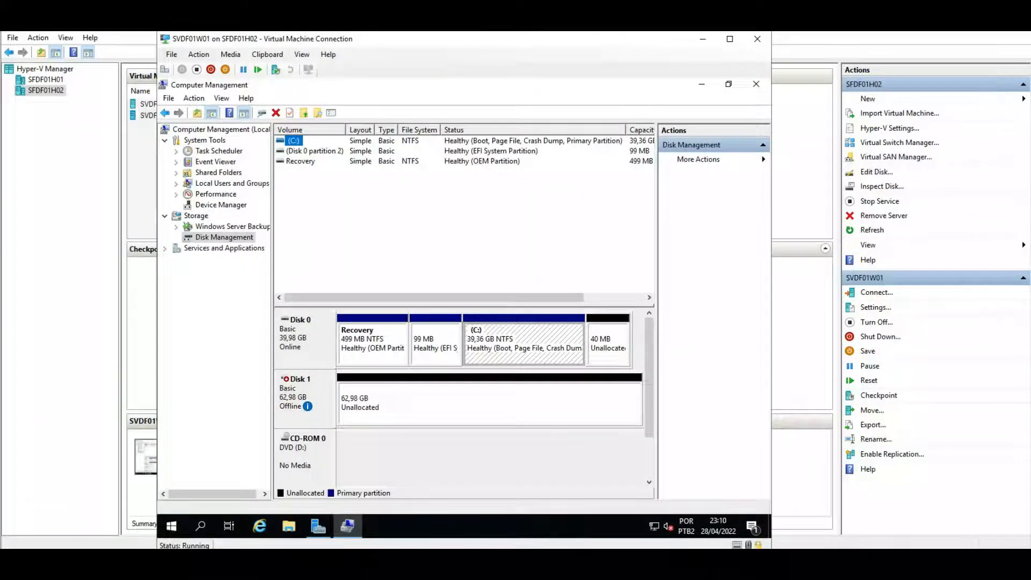
Bring the offline Disk 1 online in the virtual machine's Disk Management.
{"action": "left_click", "coordinate": [304, 398]}
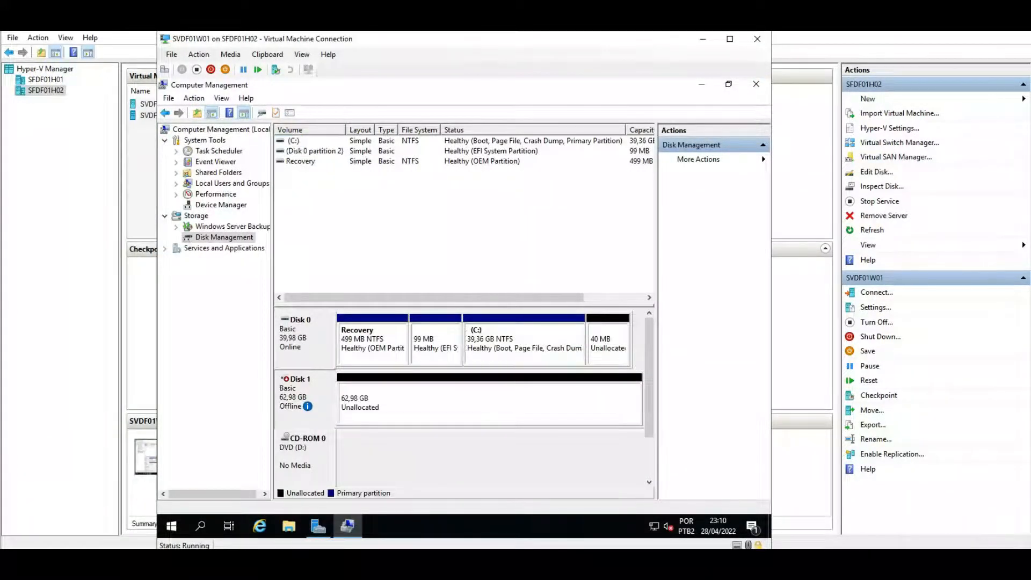
{"action": "right_click", "coordinate": [317, 385]}
{"action": "left_click", "coordinate": [335, 395]}
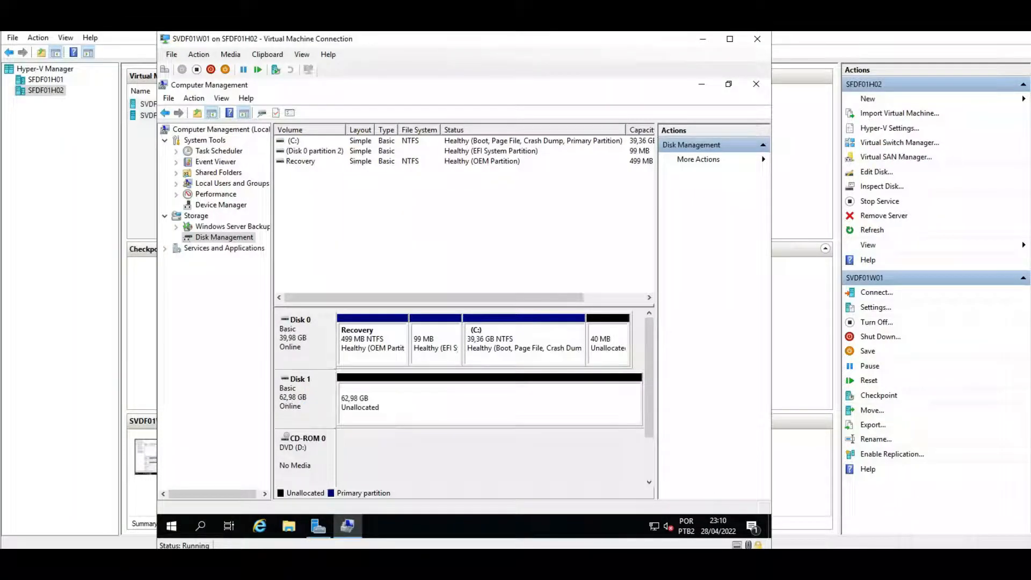
Create a 64494 MB simple volume on Disk 1, quick-formatted as NTFS with the default allocation unit size and labelled LUN5.
{"action": "right_click", "coordinate": [378, 397]}
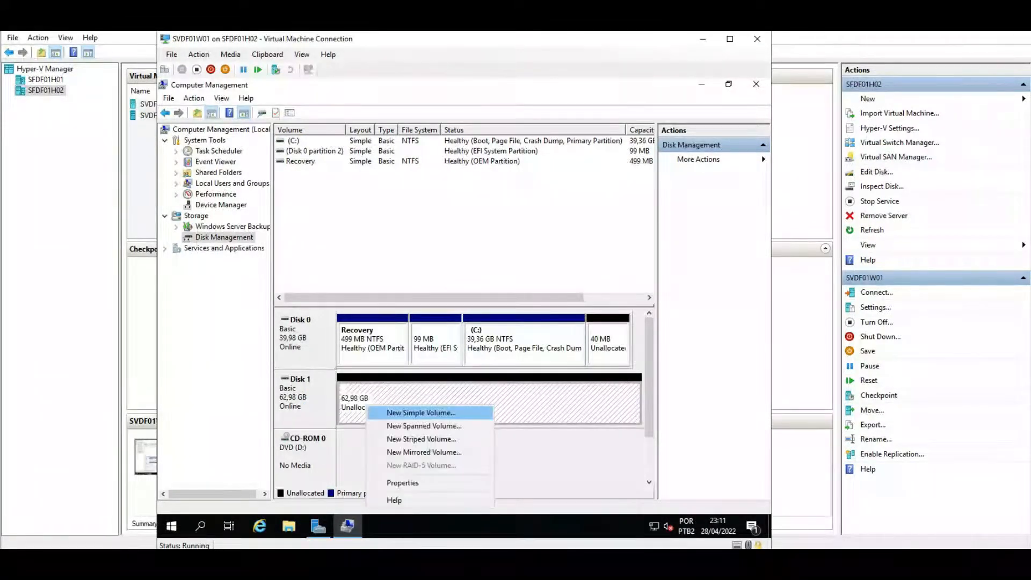
{"action": "left_click", "coordinate": [424, 410]}
{"action": "key", "text": "Return"}
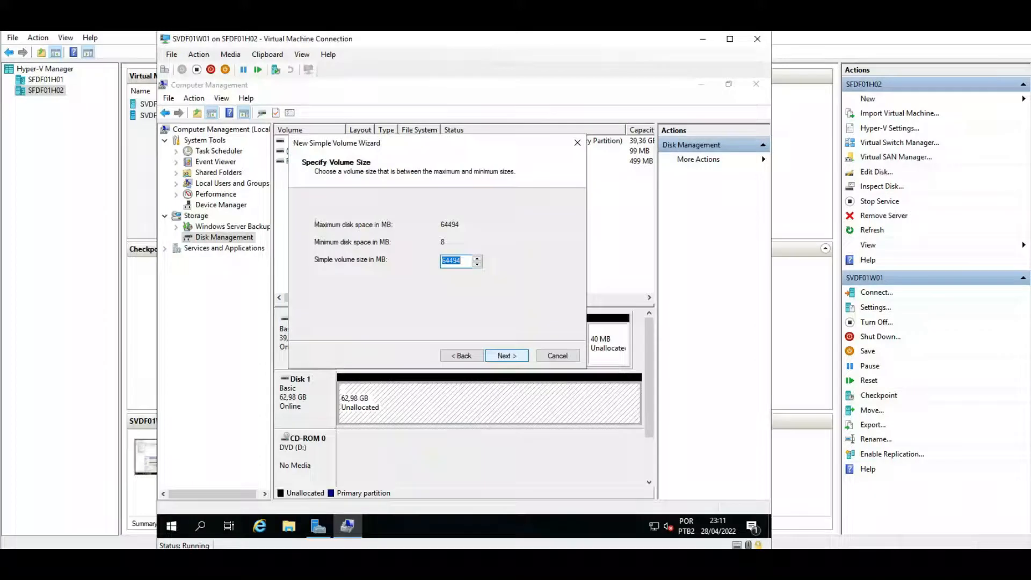
{"action": "key", "text": "Return"}
{"action": "key", "text": "Return"}
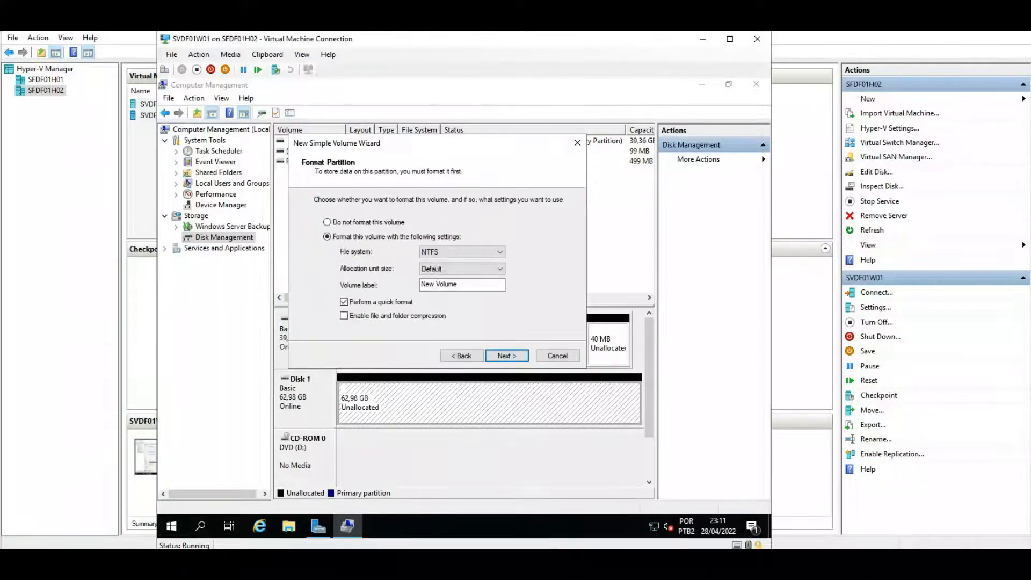
{"action": "type", "text": "LUN5"}
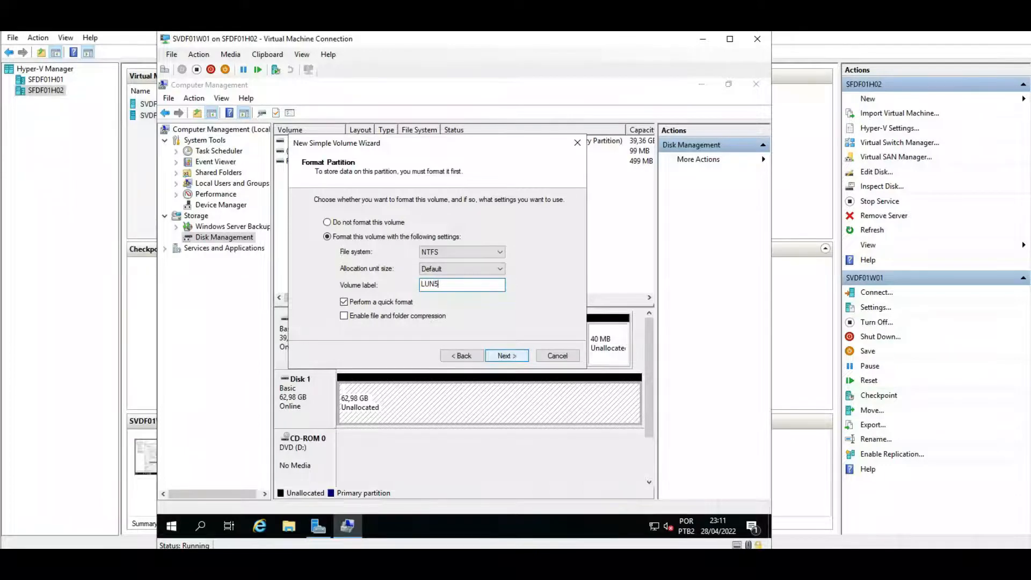
{"action": "key", "text": "Return"}
{"action": "key", "text": "Return"}
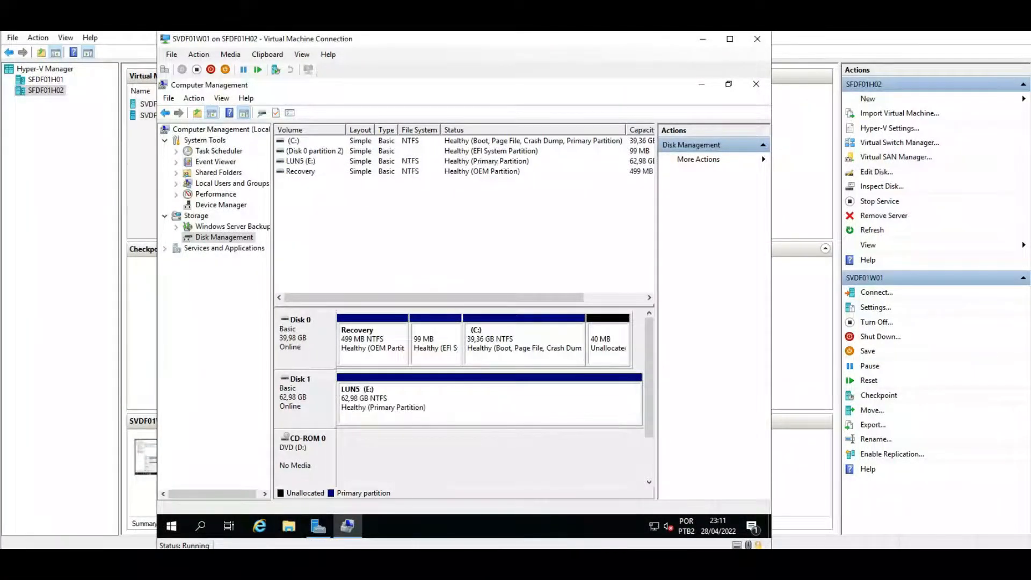
Close Computer Management in the virtual machine, check the contents of LUN5 (E:) in File Explorer, and close that window.
{"action": "left_click", "coordinate": [289, 526]}
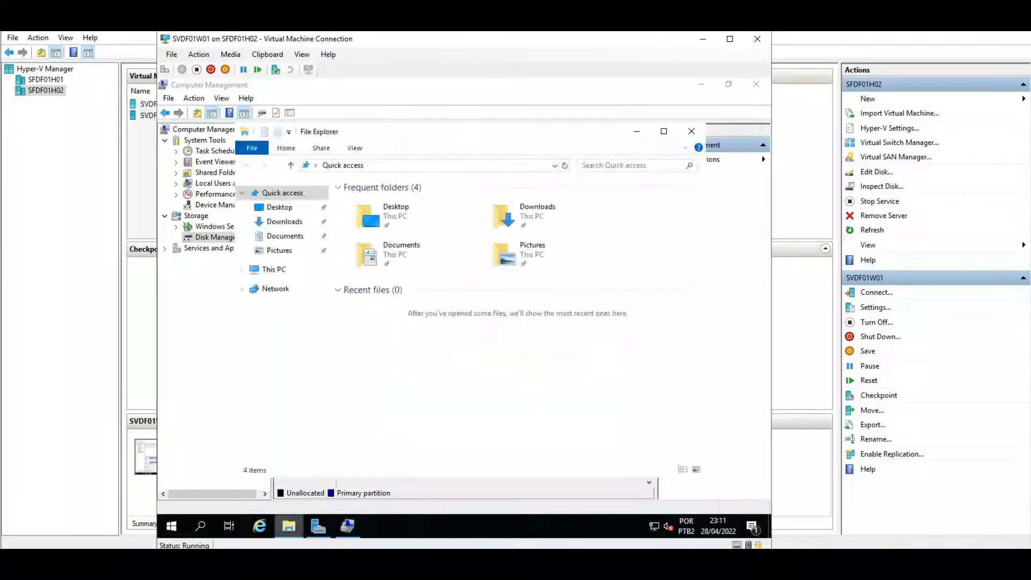
{"action": "left_click", "coordinate": [756, 83]}
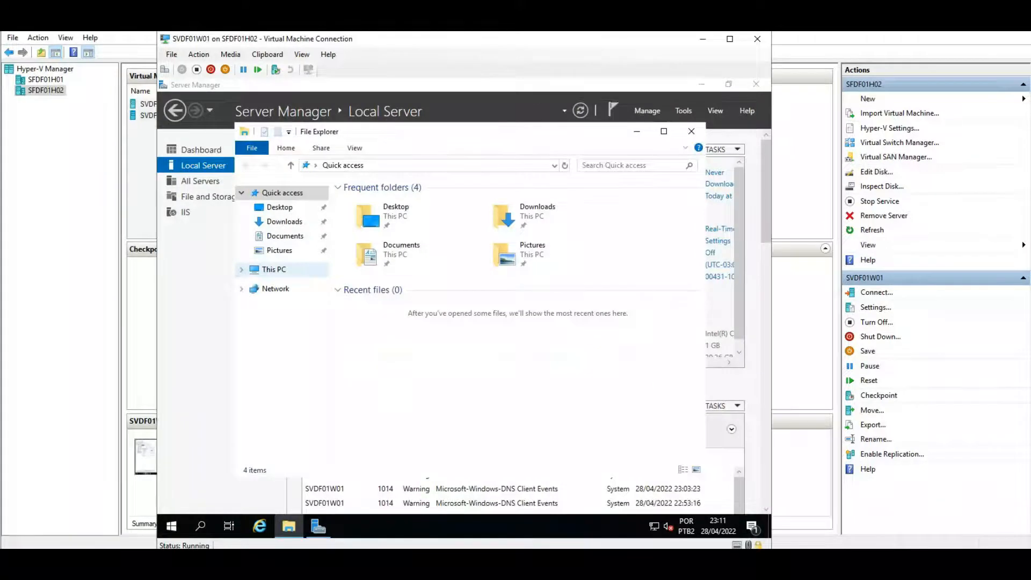
{"action": "left_click", "coordinate": [274, 269]}
{"action": "double_click", "coordinate": [413, 395]}
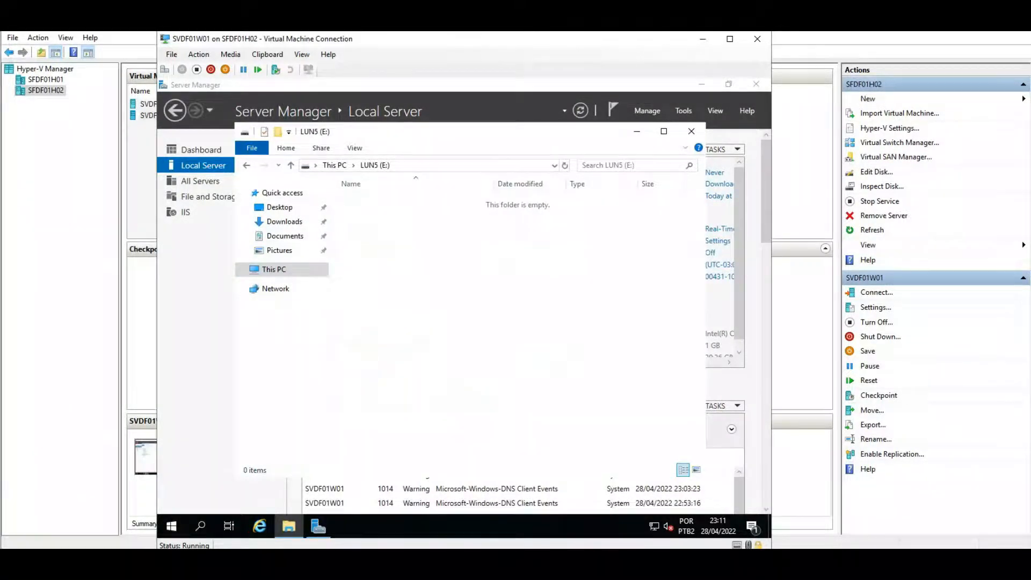
{"action": "left_click", "coordinate": [690, 131]}
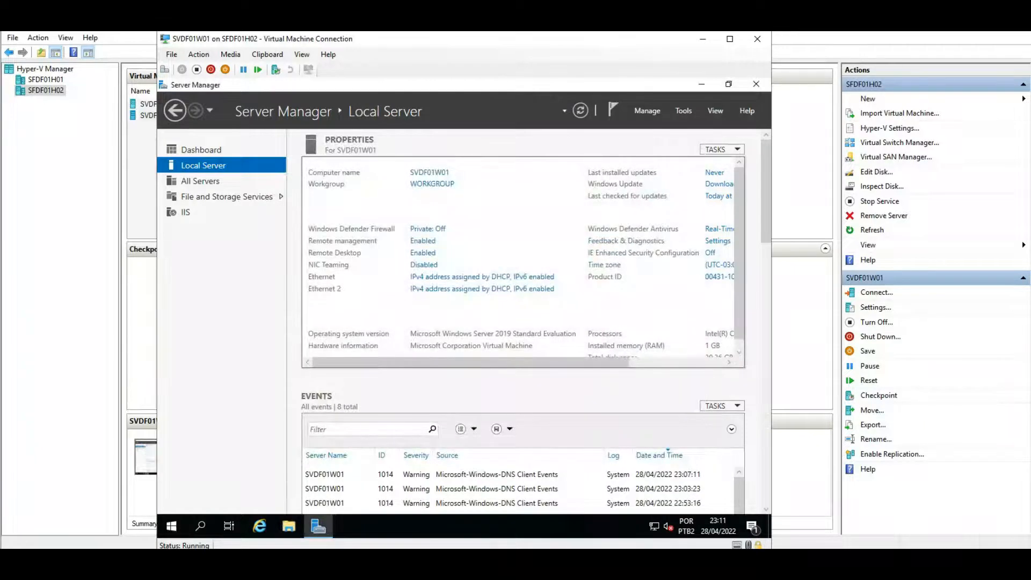